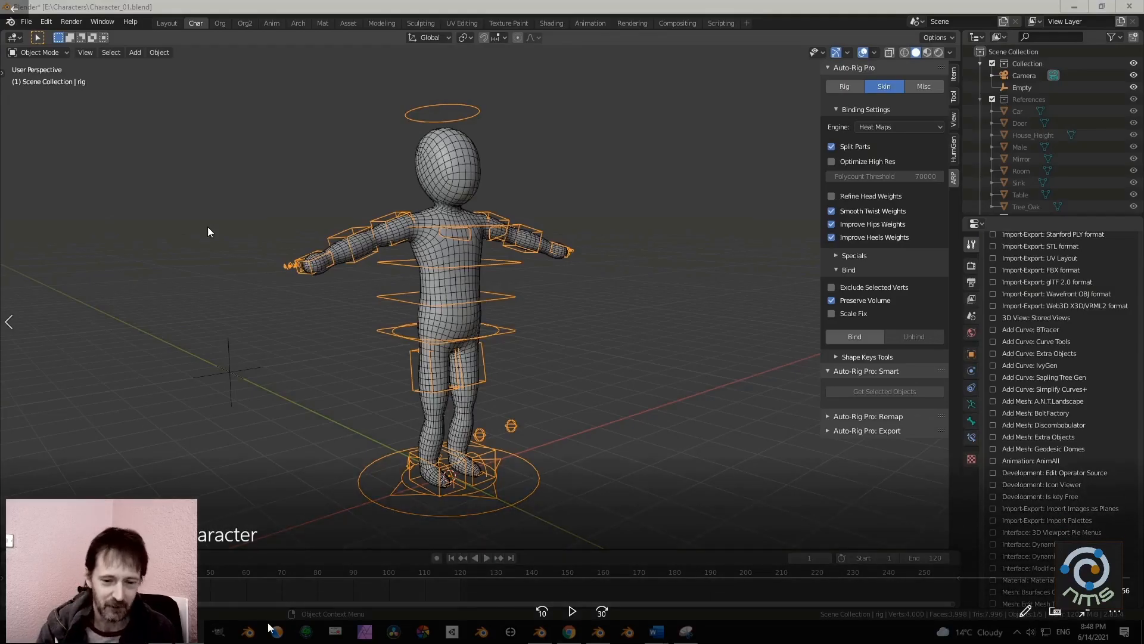
click(574, 611)
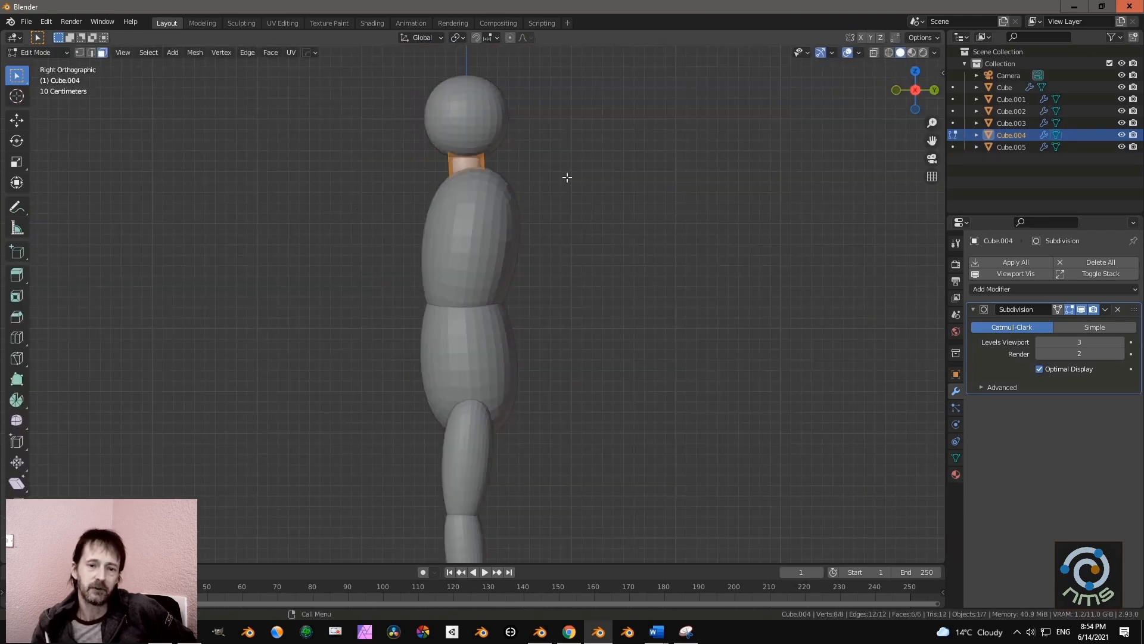
Tilt the neck block in side view and reposition it between the head and the torso.
key(r)
click(576, 223)
key(g)
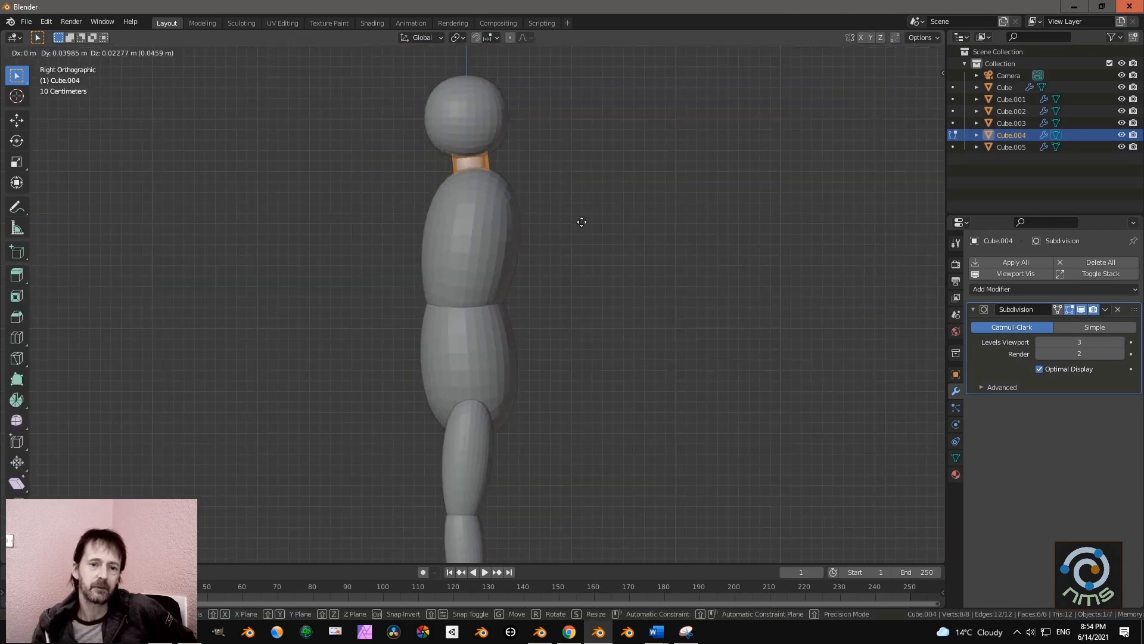
click(593, 228)
middle_drag(593, 228, 677, 271)
key(Tab)
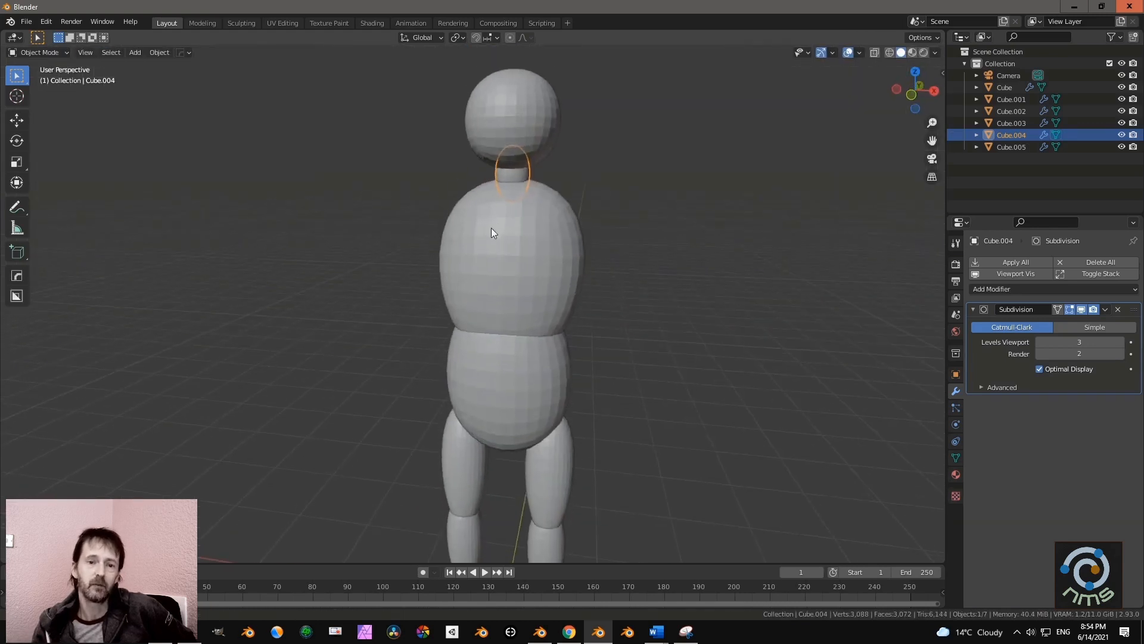
Lower the head block along Z and narrow its lower front edge to a scale of about 0.24 to shape the chin.
click(508, 130)
key(Tab)
middle_drag(513, 149, 535, 197)
key(2)
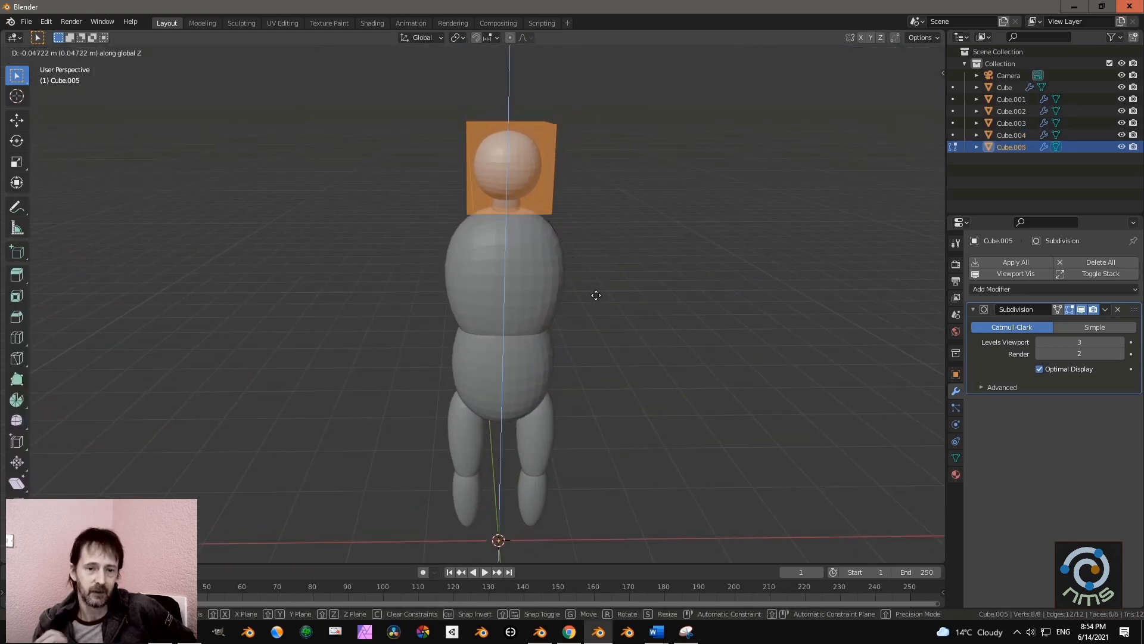
click(530, 232)
key(s)
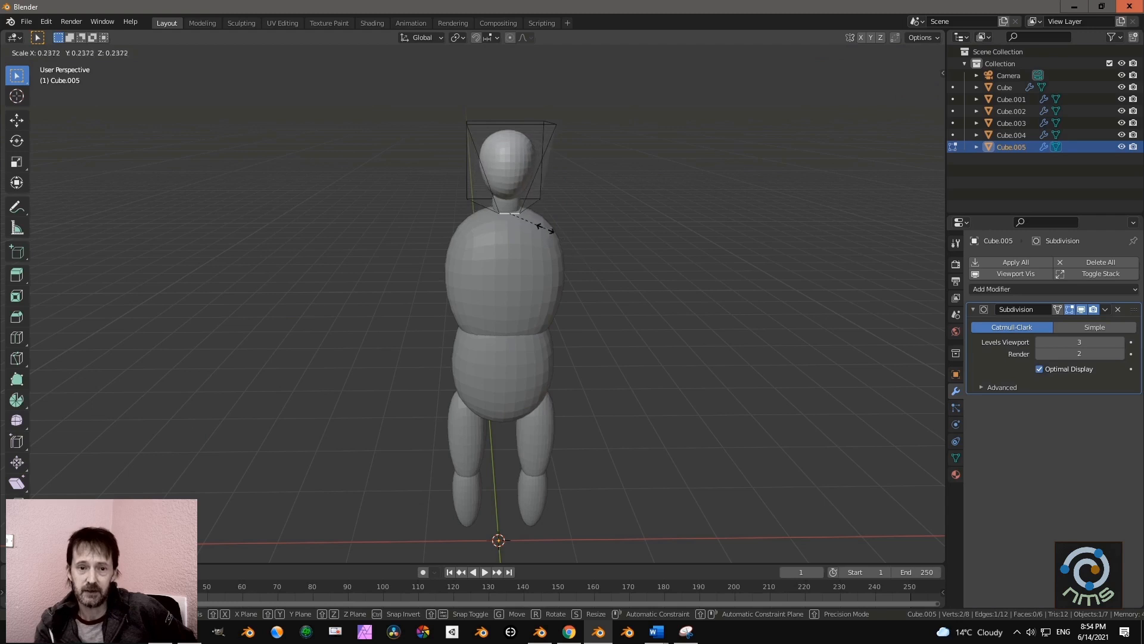
click(545, 229)
Adjust the chin edge's depth and move it down about 0.037 m along Z.
middle_drag(545, 228, 553, 268)
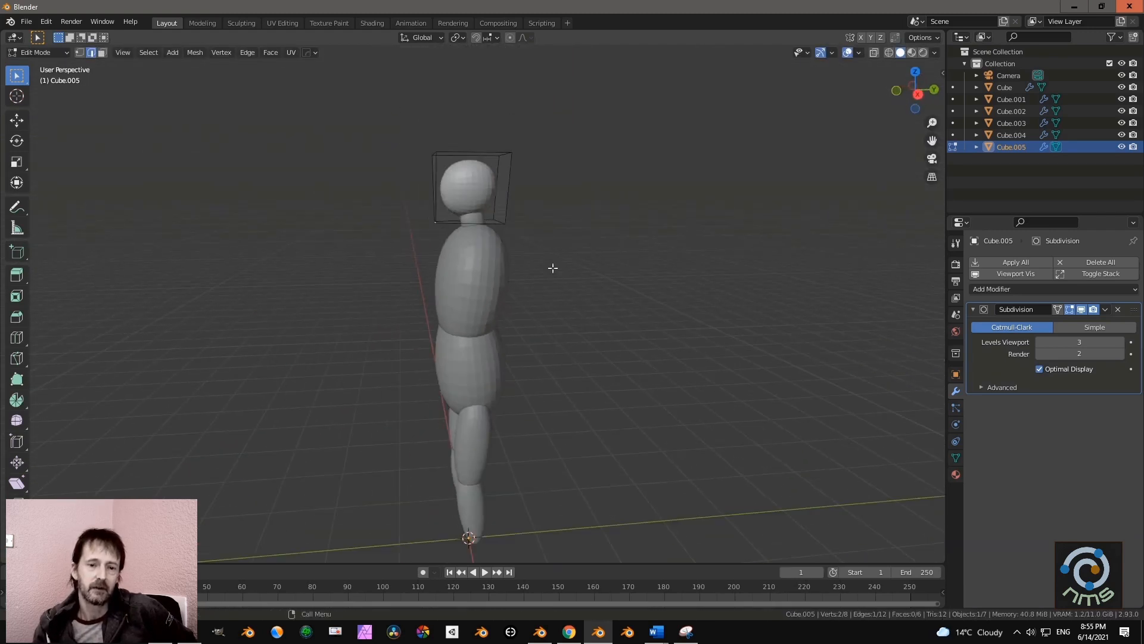
key(g)
key(y)
key(z)
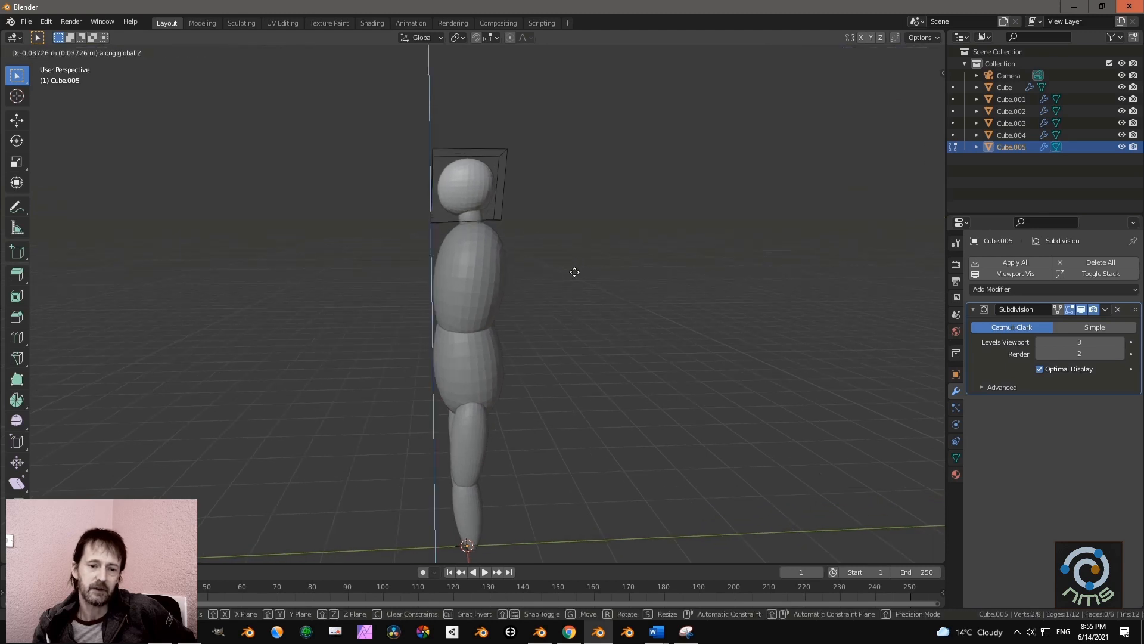
click(575, 273)
middle_drag(574, 273, 682, 284)
key(Tab)
Resize the whole thigh mesh slightly, with its mirrored copy following.
scroll(425, 291, down, 3)
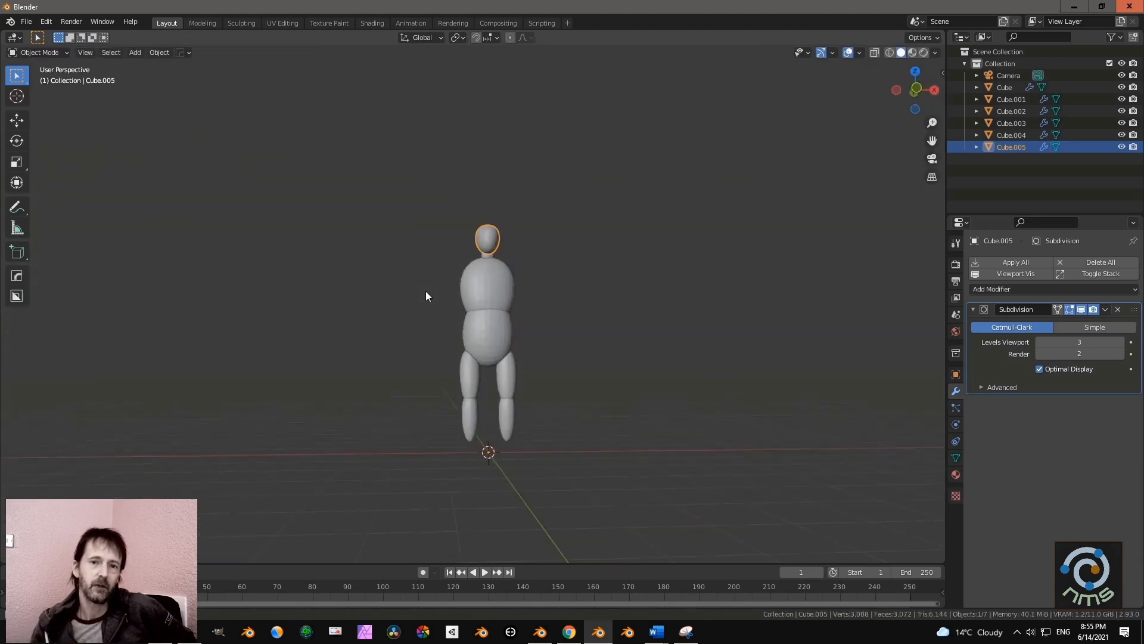
middle_drag(426, 291, 421, 316)
shift+middle_drag(428, 325, 429, 239)
click(447, 285)
key(Tab)
key(s)
click(563, 338)
key(Tab)
Resize the lower leg mesh and shift it along Z to sit below the thigh.
click(447, 329)
key(Tab)
key(s)
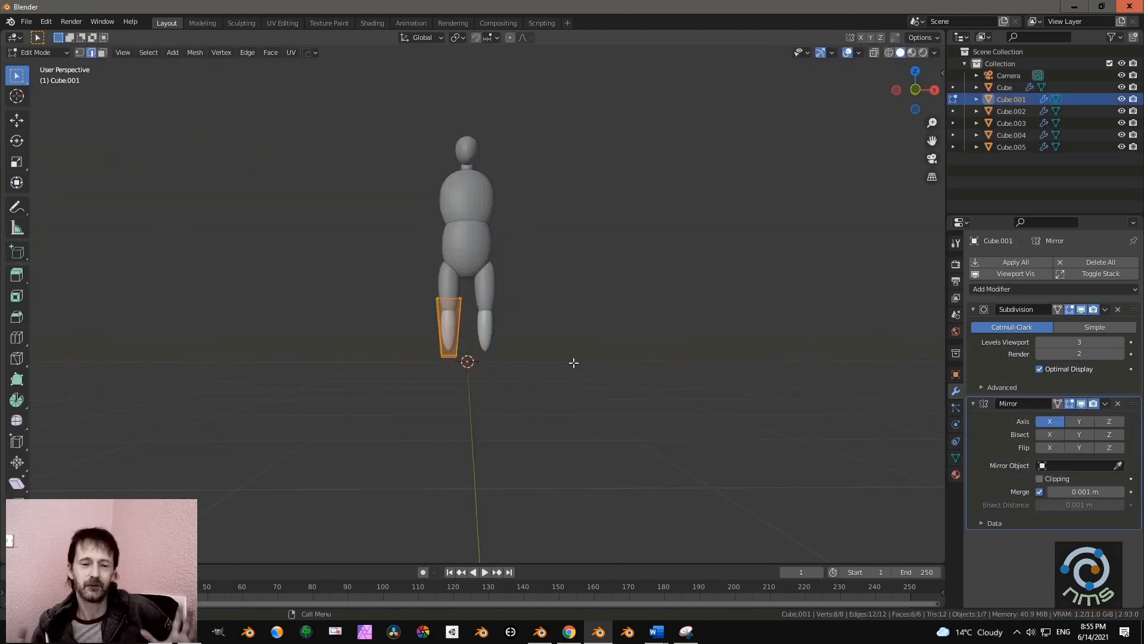
click(572, 360)
key(g)
key(z)
click(571, 368)
key(Tab)
Duplicate the mirrored thighs in front view and move the copy's mesh up beside the shoulders as upper arms.
key(KP_1)
scroll(517, 327, up, 2)
shift+middle_drag(517, 327, 524, 381)
click(509, 344)
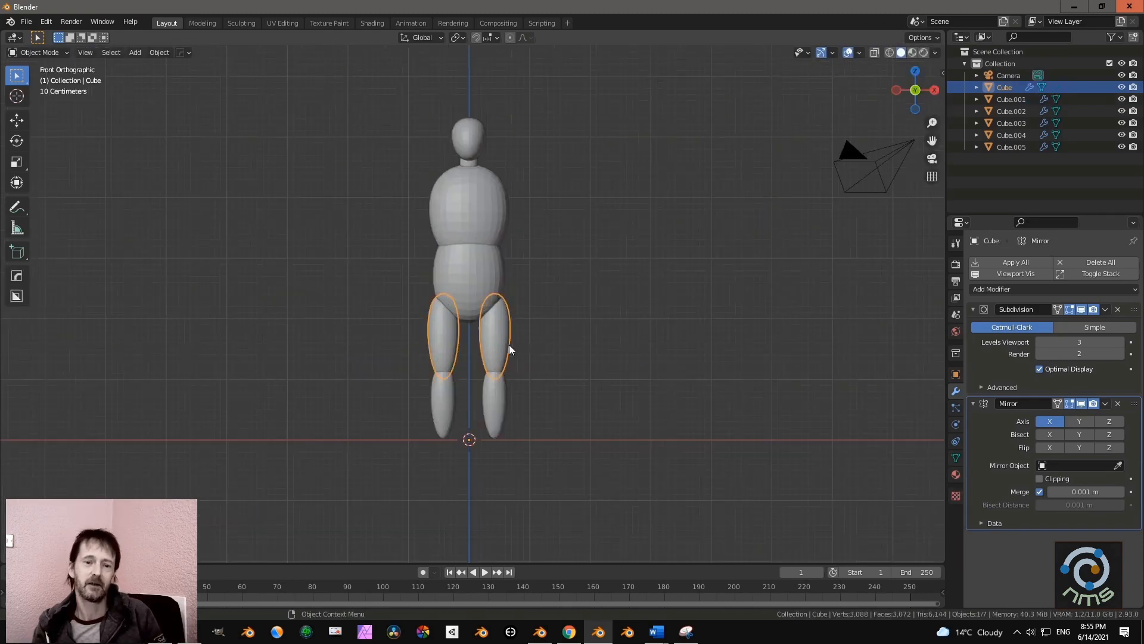
key(shift+d)
key(Escape)
key(Tab)
key(g)
click(540, 229)
Rotate the upper arm mesh outward, attach it to the shoulder and scale it down slightly.
key(r)
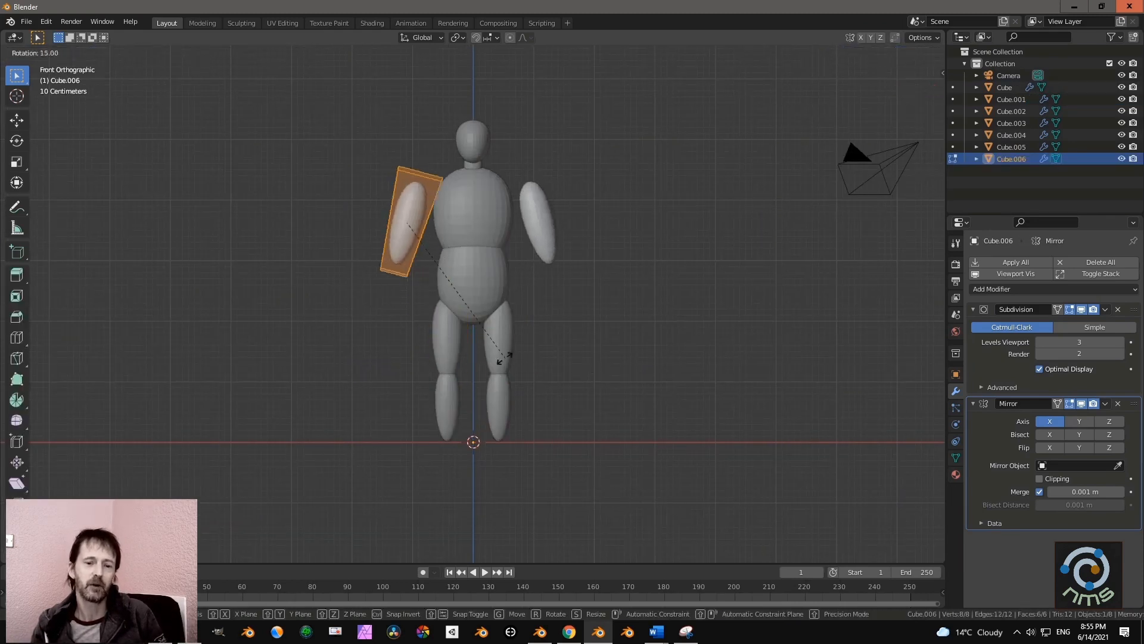
click(384, 295)
key(g)
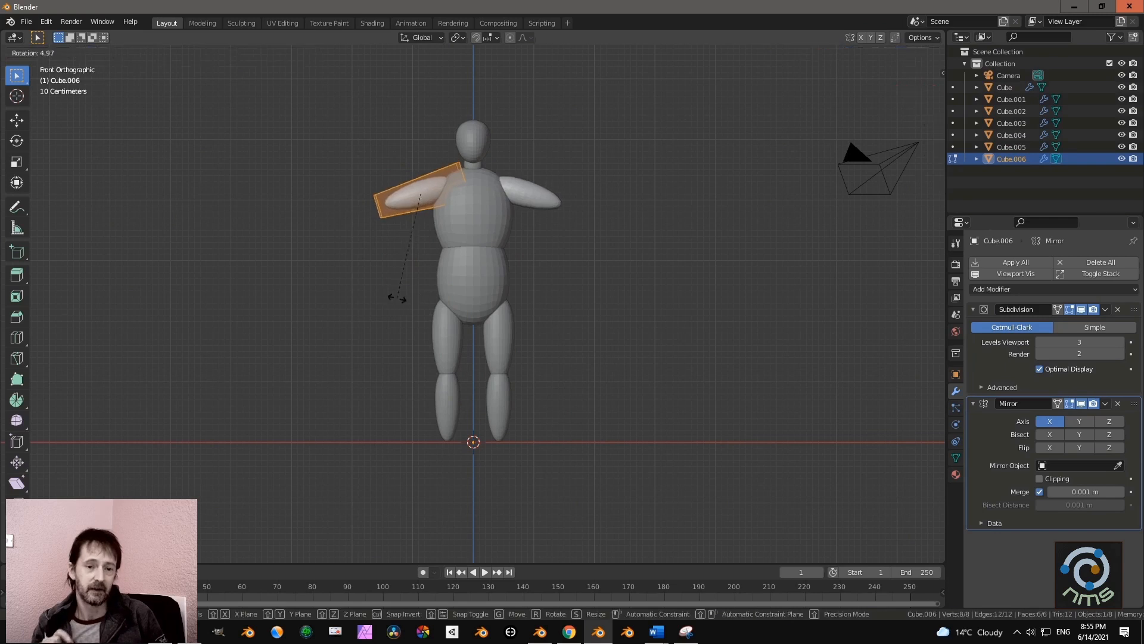
click(403, 291)
key(s)
click(396, 286)
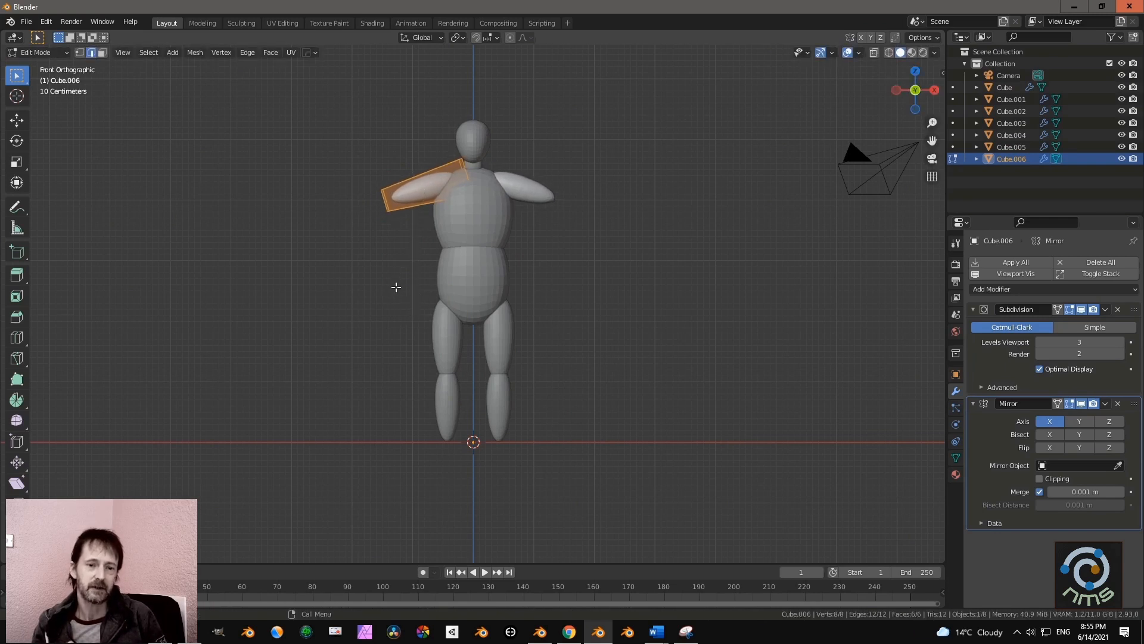
Align the upper arm mesh with the shoulder in top view.
key(KP_7)
key(g)
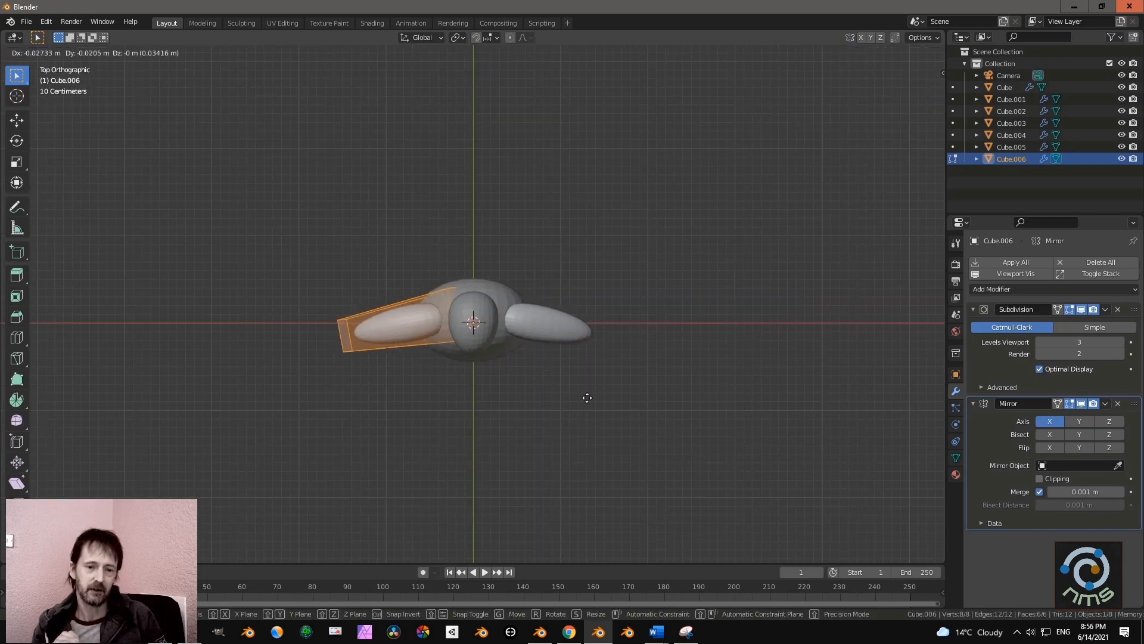
click(588, 398)
middle_drag(588, 398, 572, 295)
scroll(578, 312, down, 2)
key(Tab)
Duplicate the upper arms and move the copy's mesh outward past the elbow as forearms.
key(shift+d)
right_click(277, 292)
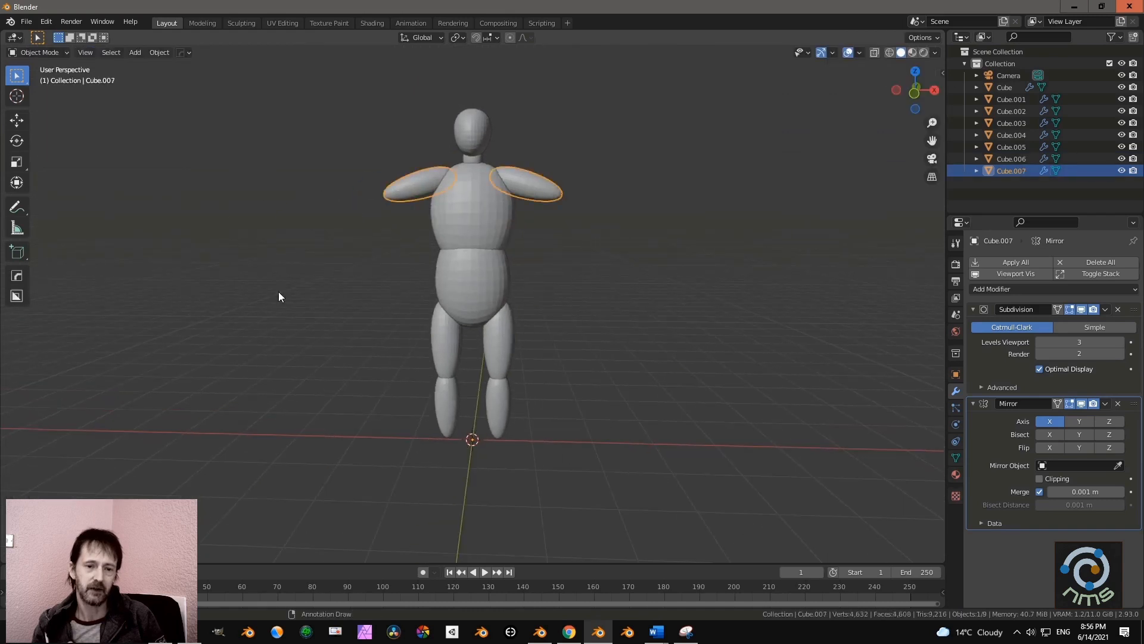
key(Tab)
key(KP_1)
key(g)
key(KP_7)
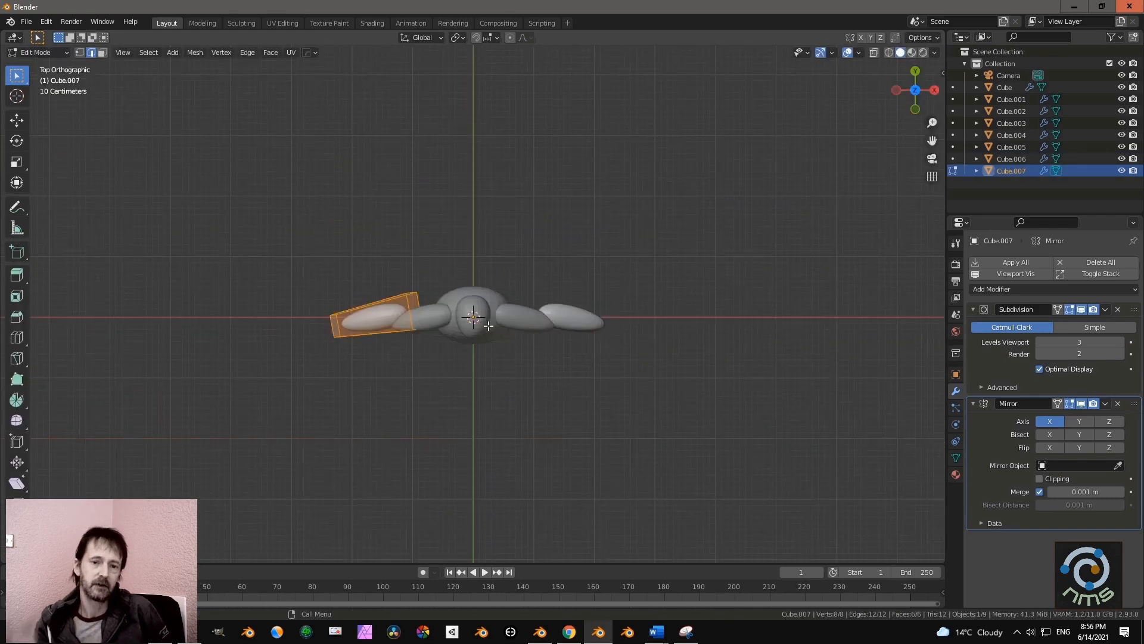
Rotate the forearm mesh forward, scale it to about 0.82 and fit it to the end of the upper arm.
click(588, 371)
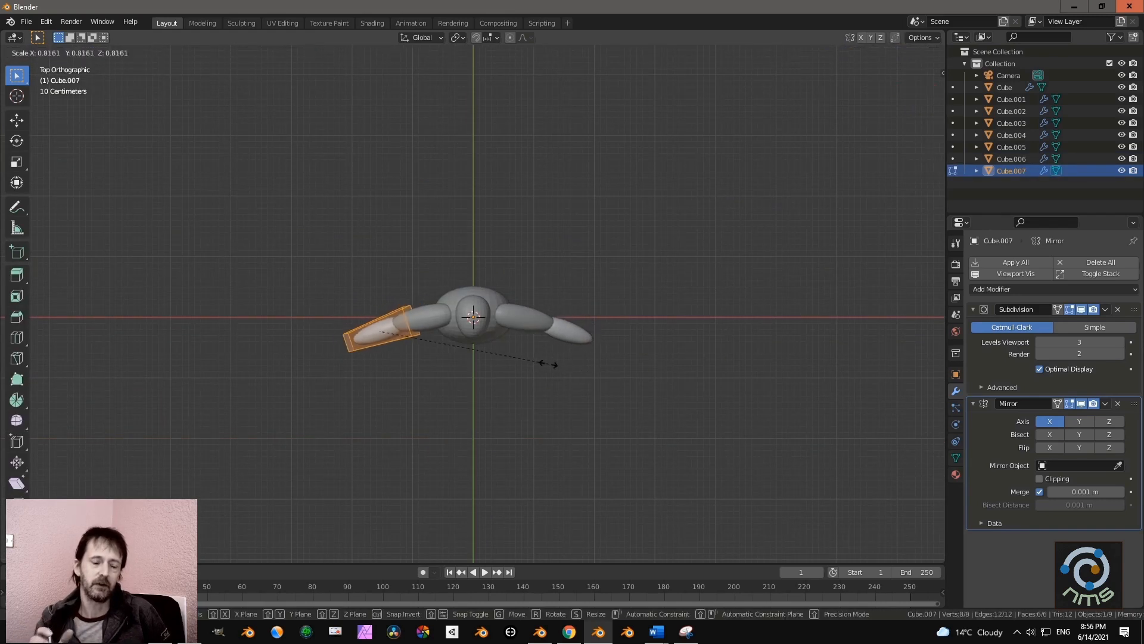
key(KP_1)
key(r)
click(536, 287)
key(g)
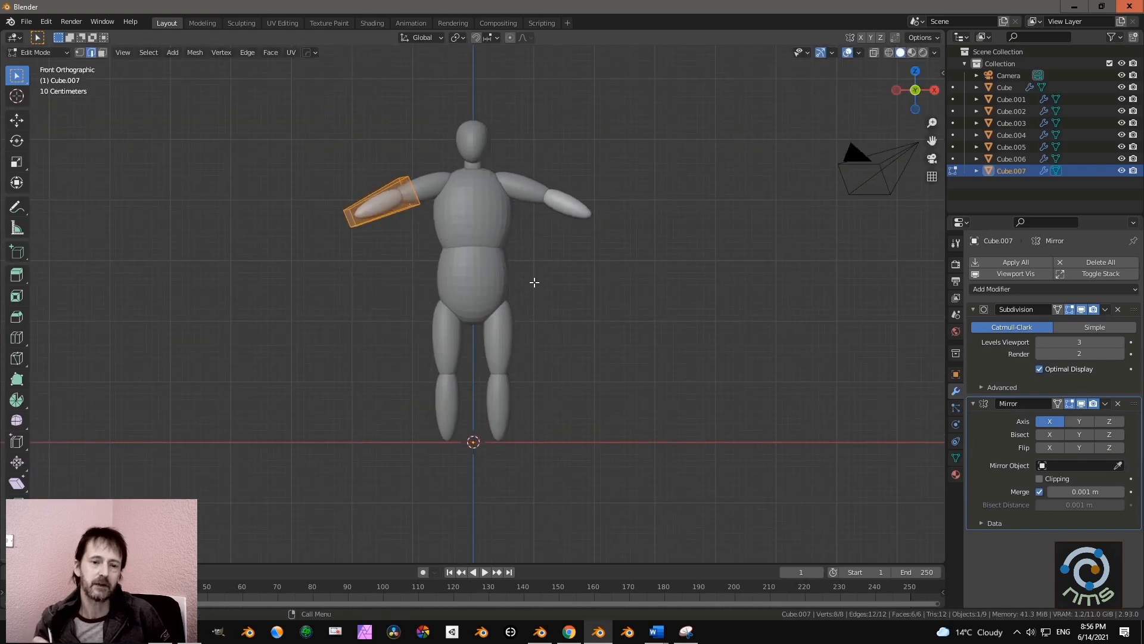
click(530, 287)
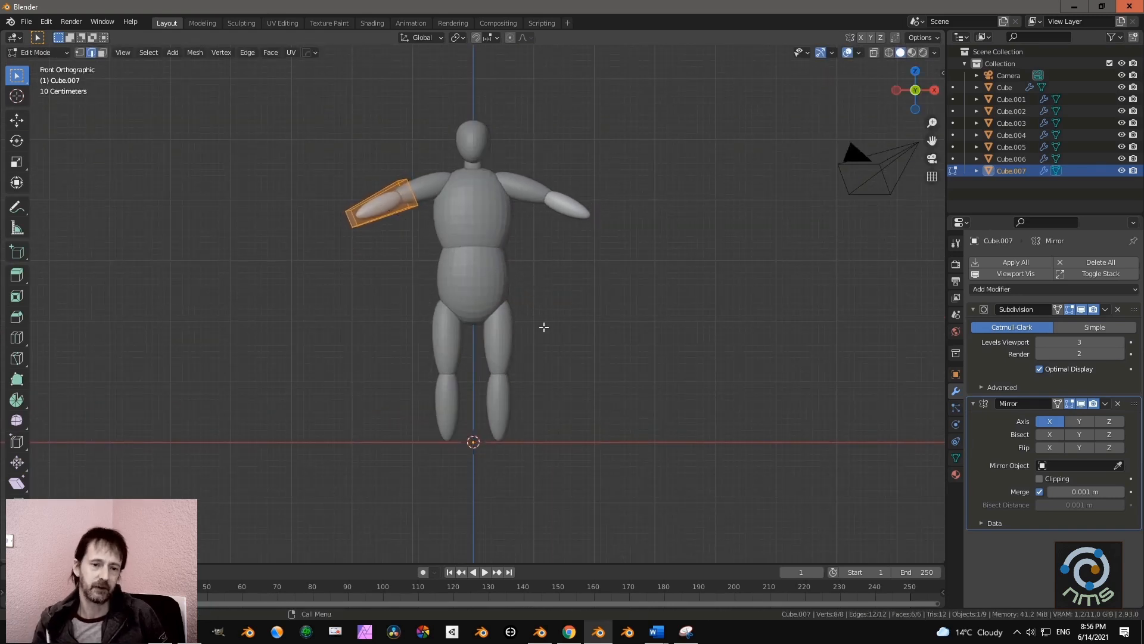
key(Tab)
Scale up the whole head mesh and raise it about 0.07 m along Z.
middle_drag(466, 335, 426, 271)
key(KP_7)
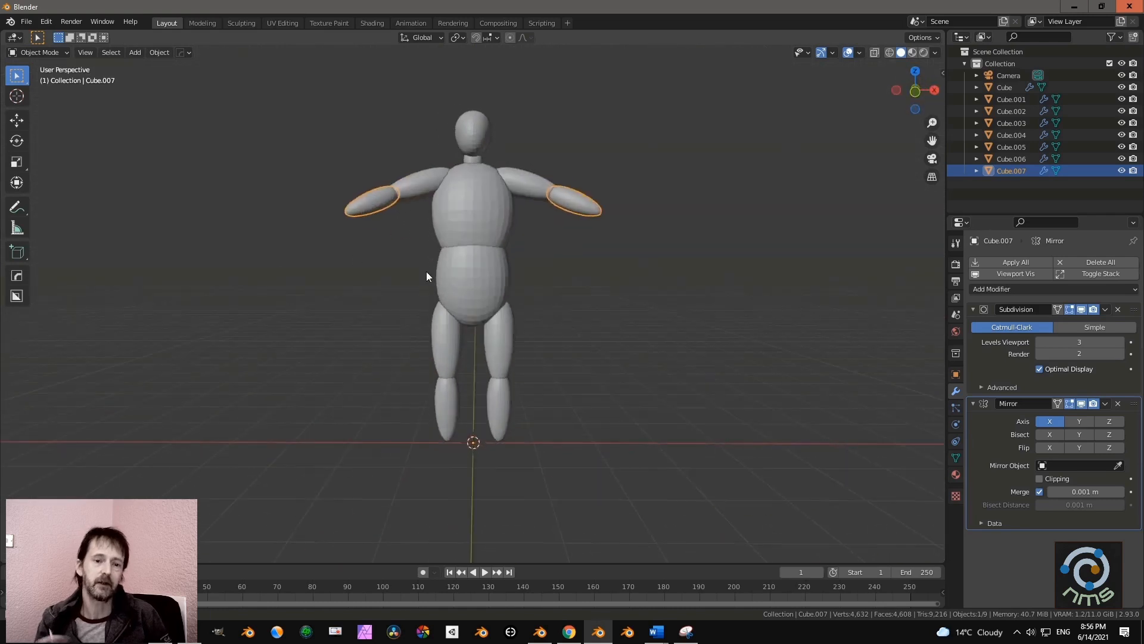
click(471, 135)
key(Tab)
key(a)
key(s)
click(601, 255)
key(KP_1)
key(Tab)
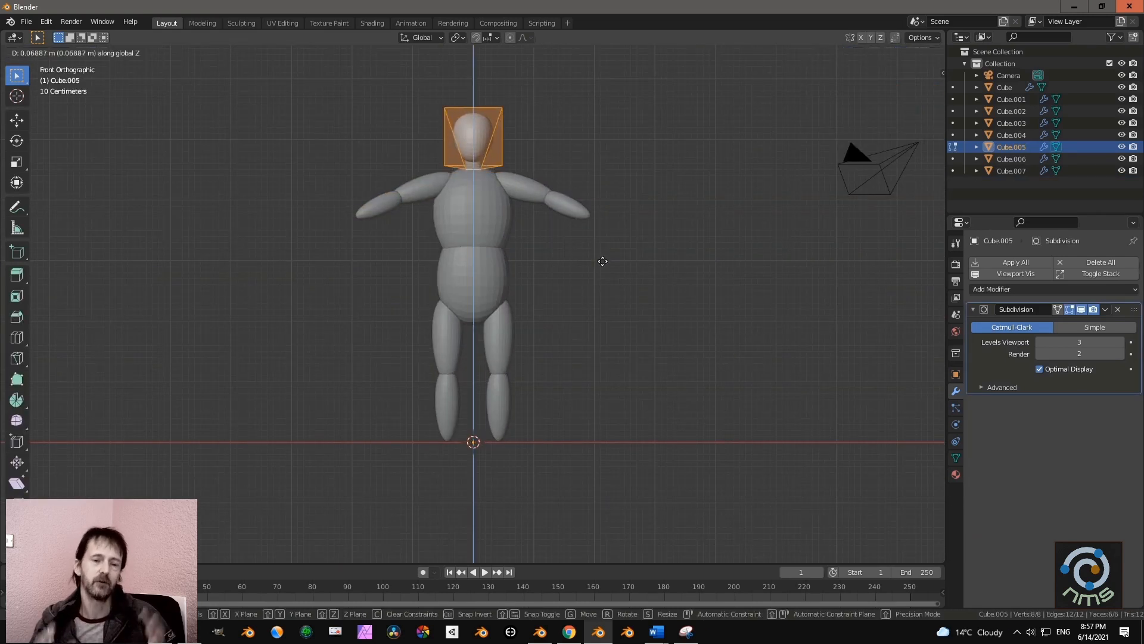
Scale the lower torso mesh down slightly.
middle_drag(613, 269, 410, 287)
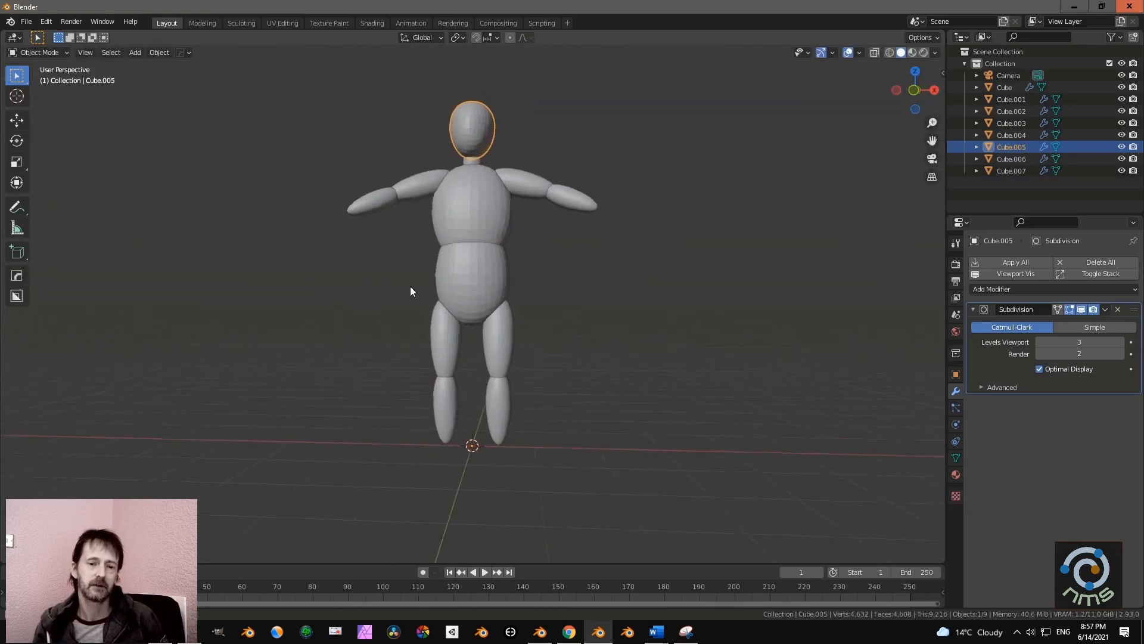
click(471, 307)
key(Tab)
key(s)
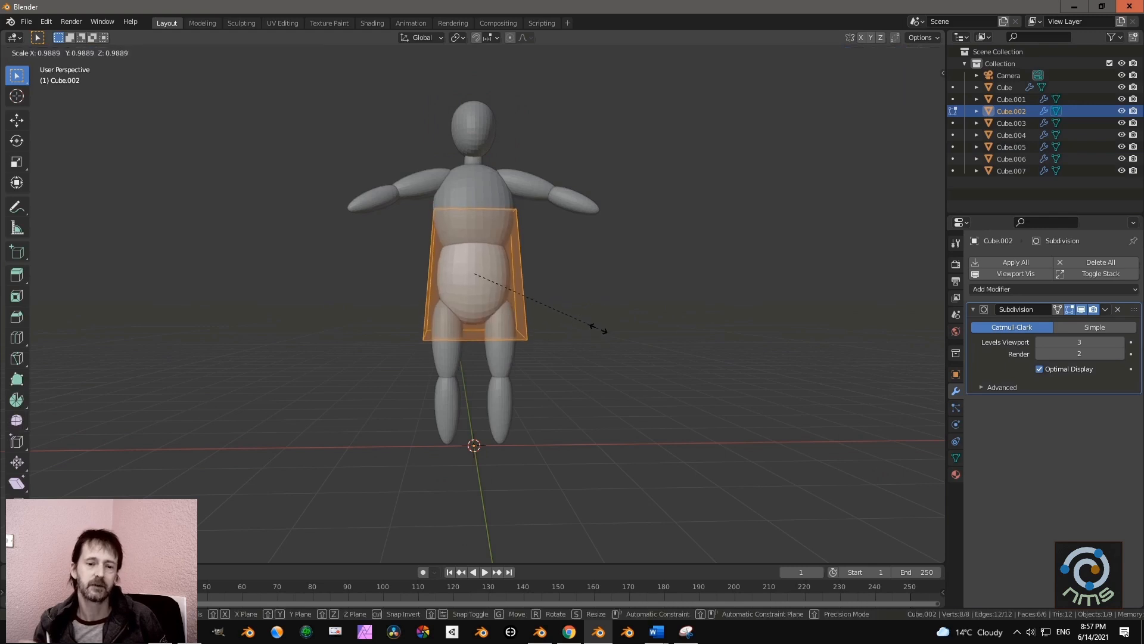
click(597, 325)
key(Tab)
Scale the upper torso mesh down slightly to match the lower torso.
click(477, 216)
key(Tab)
key(s)
click(580, 297)
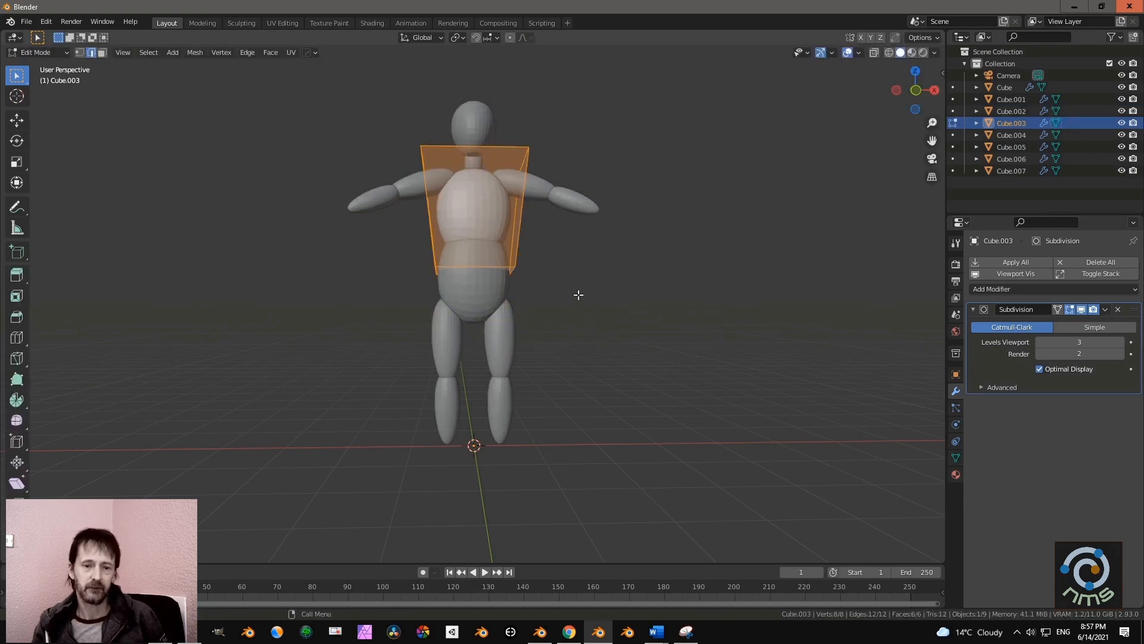
key(Tab)
Move the thigh mesh closer to the body's centre line and scale it to about 0.97.
key(KP_1)
click(444, 329)
key(Tab)
key(g)
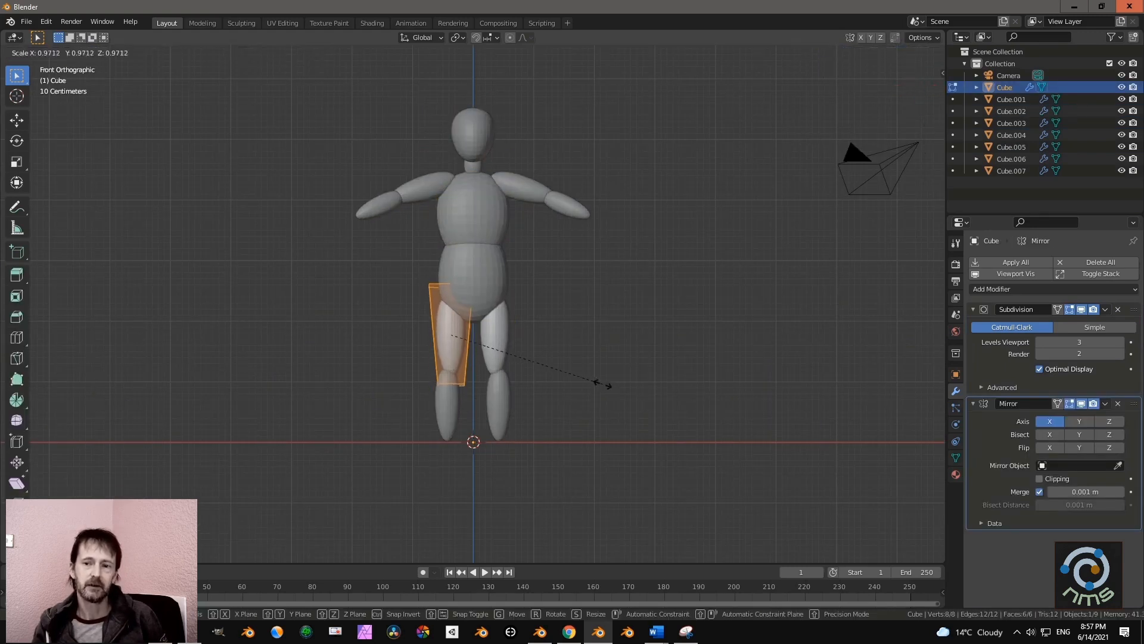
click(603, 383)
key(Tab)
Move the lower leg mesh about 0.05 m inward and 0.08 m up to line up with the thigh.
click(500, 408)
key(Tab)
key(g)
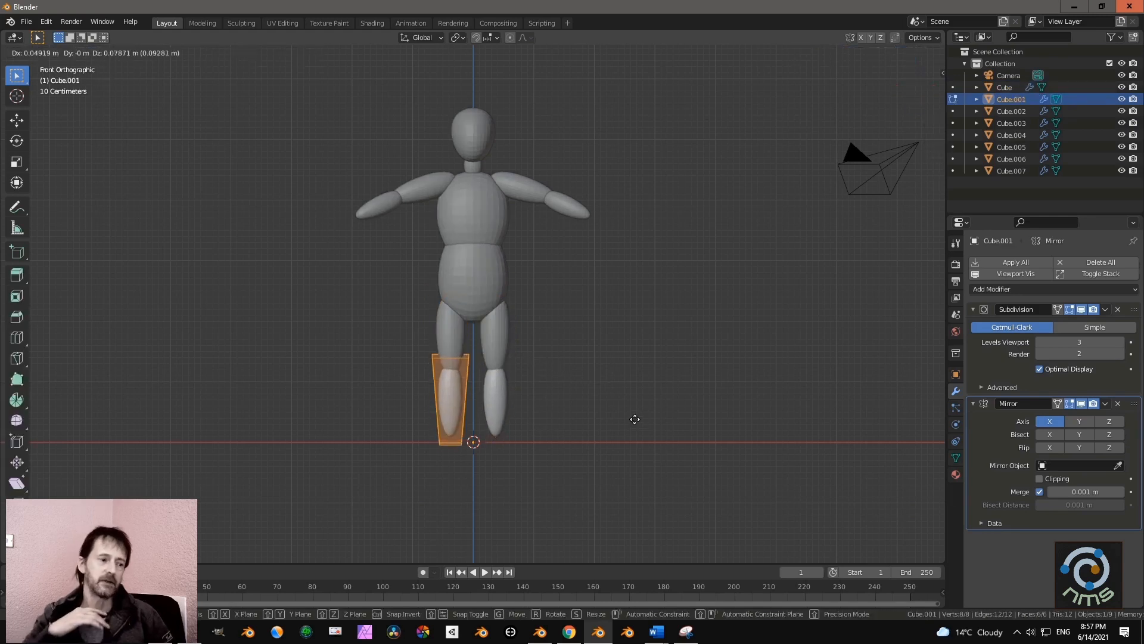
click(635, 419)
key(Tab)
Move the upper arm mesh about 0.04 m inward and 0.04 m down against the shoulder.
click(426, 198)
key(Tab)
key(g)
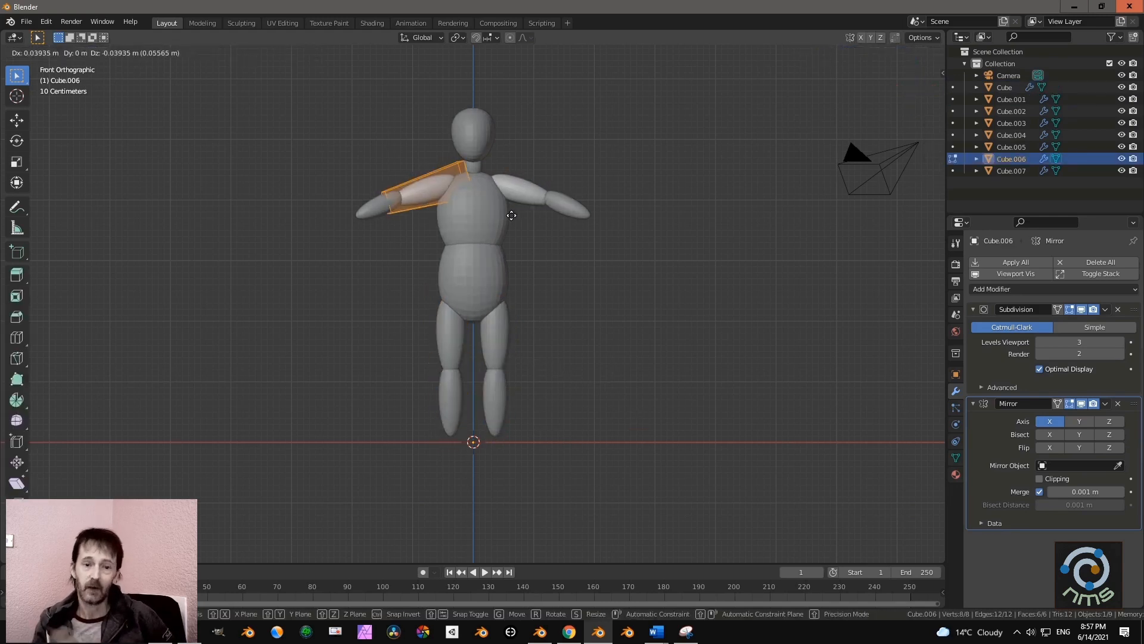
click(511, 215)
key(Tab)
Move the forearm mesh slightly inward to meet the repositioned upper arm.
click(391, 211)
key(Tab)
key(g)
click(514, 224)
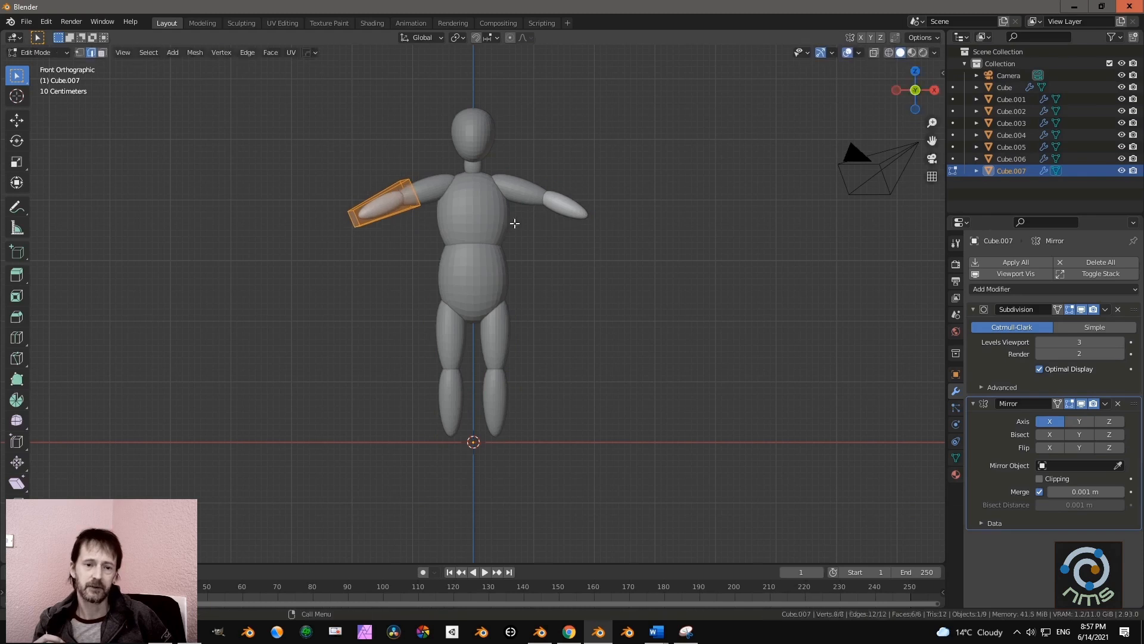
key(Tab)
Add a cube with a level 3 Subdivision modifier for the hand.
middle_drag(587, 285, 507, 374)
key(shift+a)
mouse_move(501, 359)
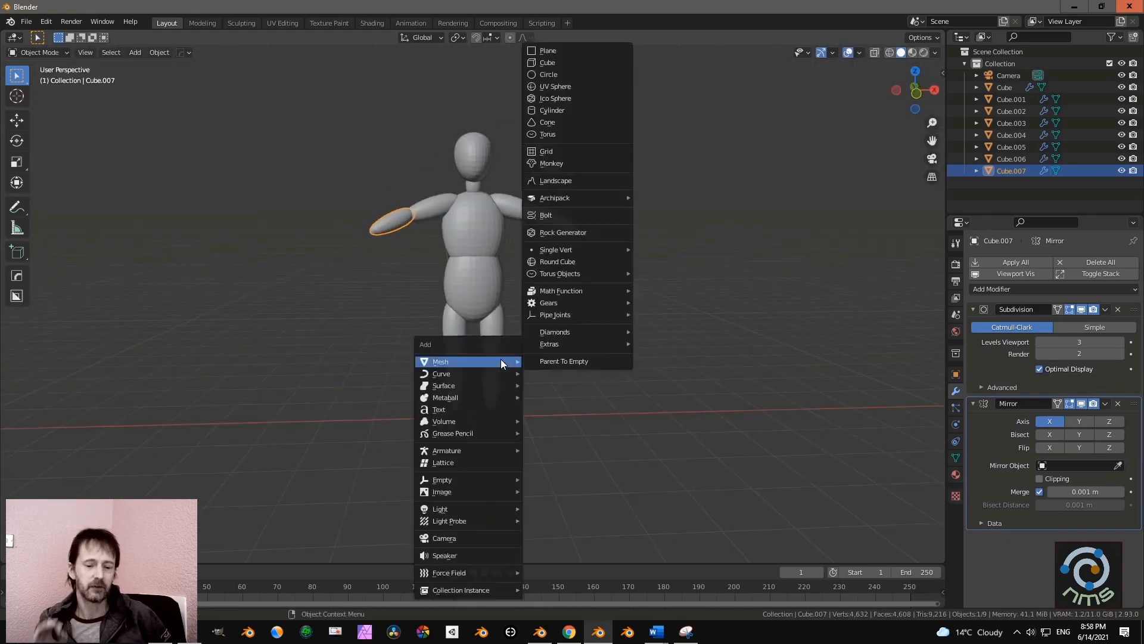
click(545, 63)
key(ctrl+3)
Scale the new cube's mesh down and place it at the end of the forearm in front view.
key(Tab)
key(KP_1)
key(s)
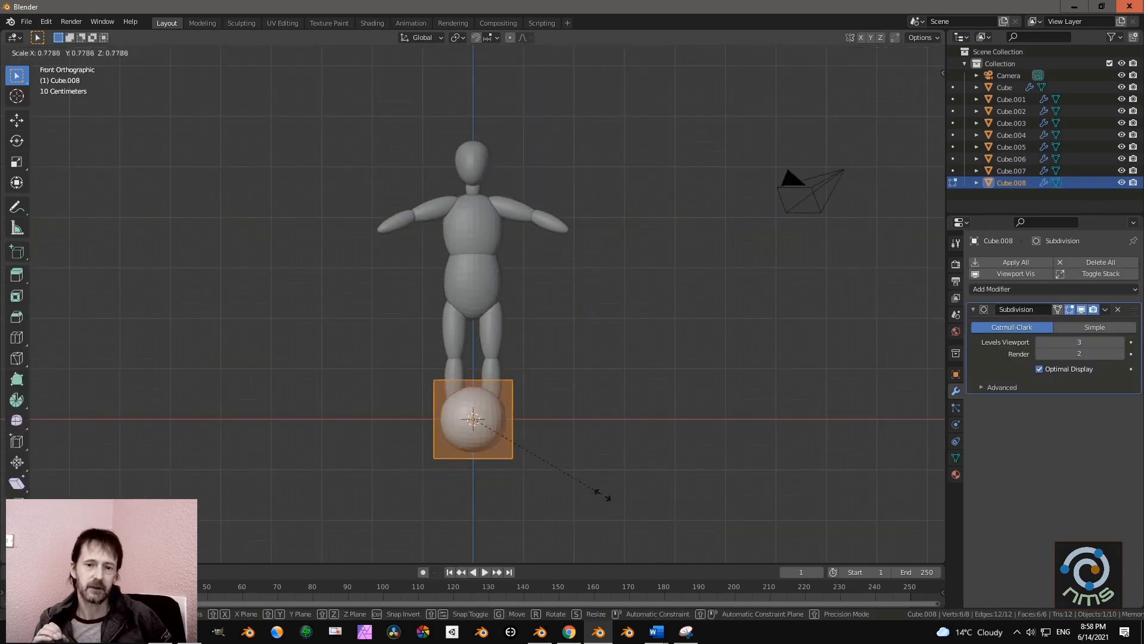
click(516, 451)
key(g)
key(x)
click(450, 278)
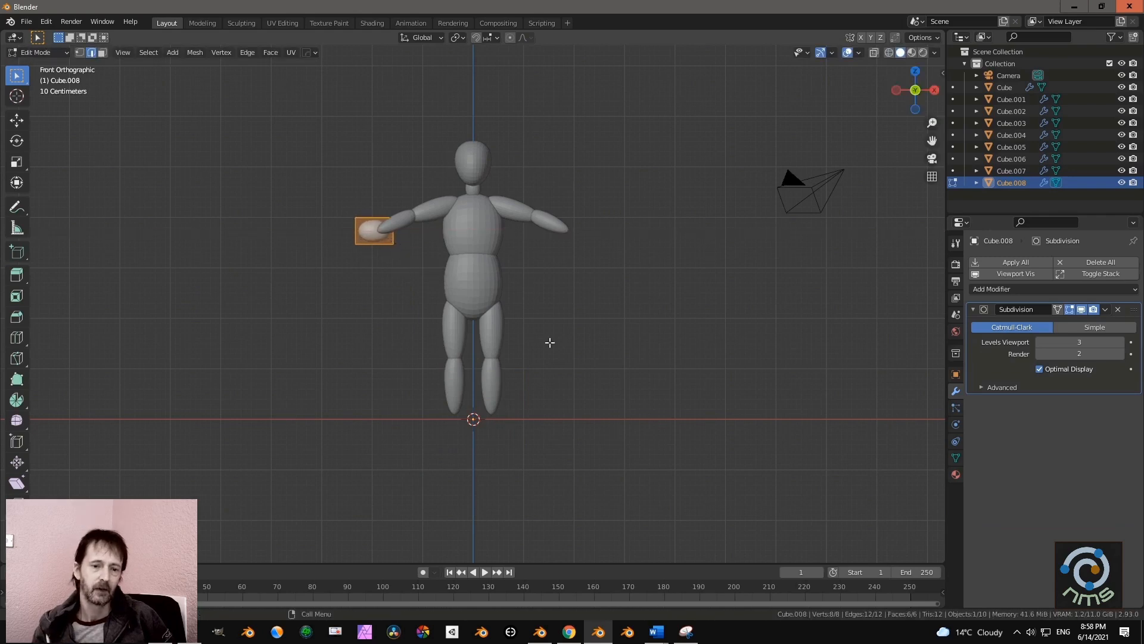
Flatten the hand mesh along Z and adjust its width along Y.
key(s)
key(z)
click(544, 337)
middle_drag(340, 382, 471, 444)
key(s)
key(y)
click(521, 413)
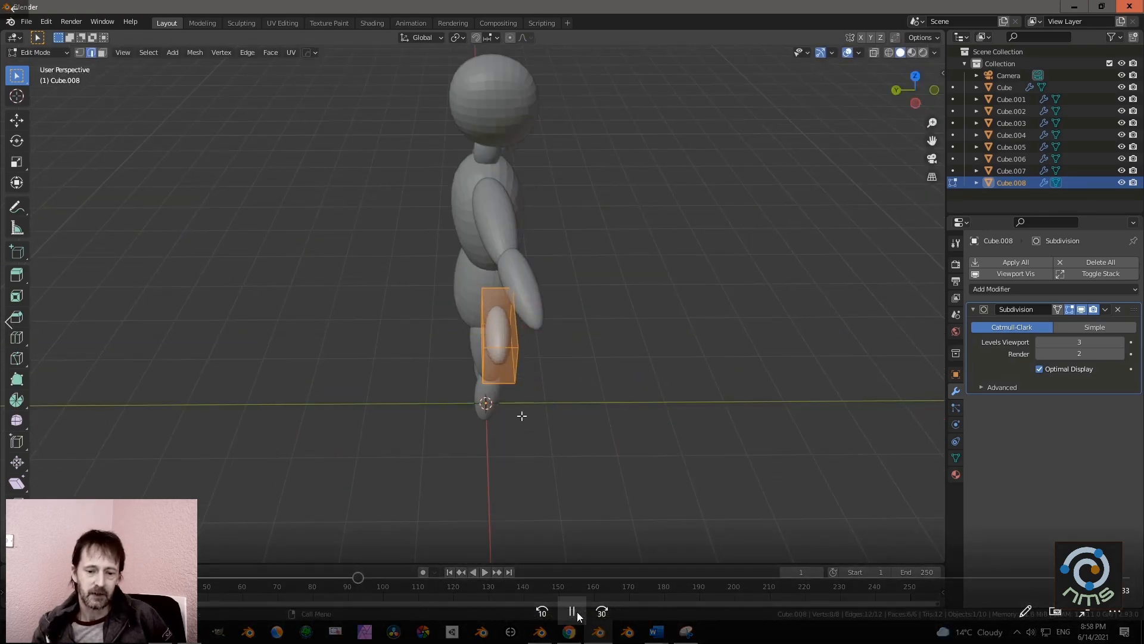
middle_drag(521, 414, 392, 379)
click(577, 613)
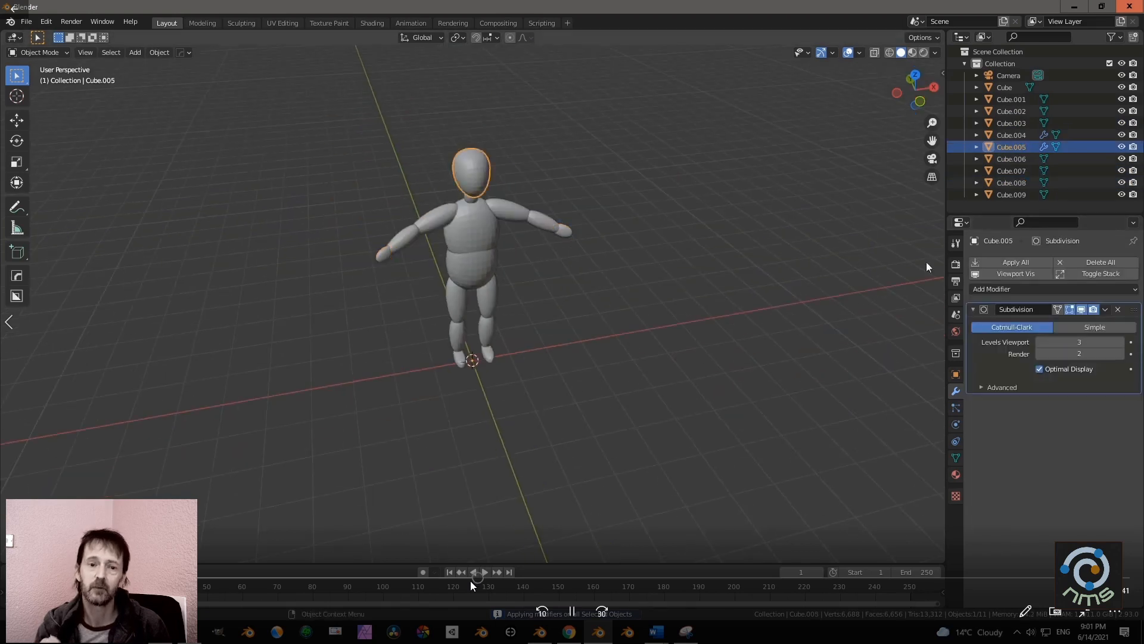
Select all the body parts together and join them into a single object.
scroll(388, 315, down, 2)
middle_drag(388, 314, 433, 310)
click(283, 162)
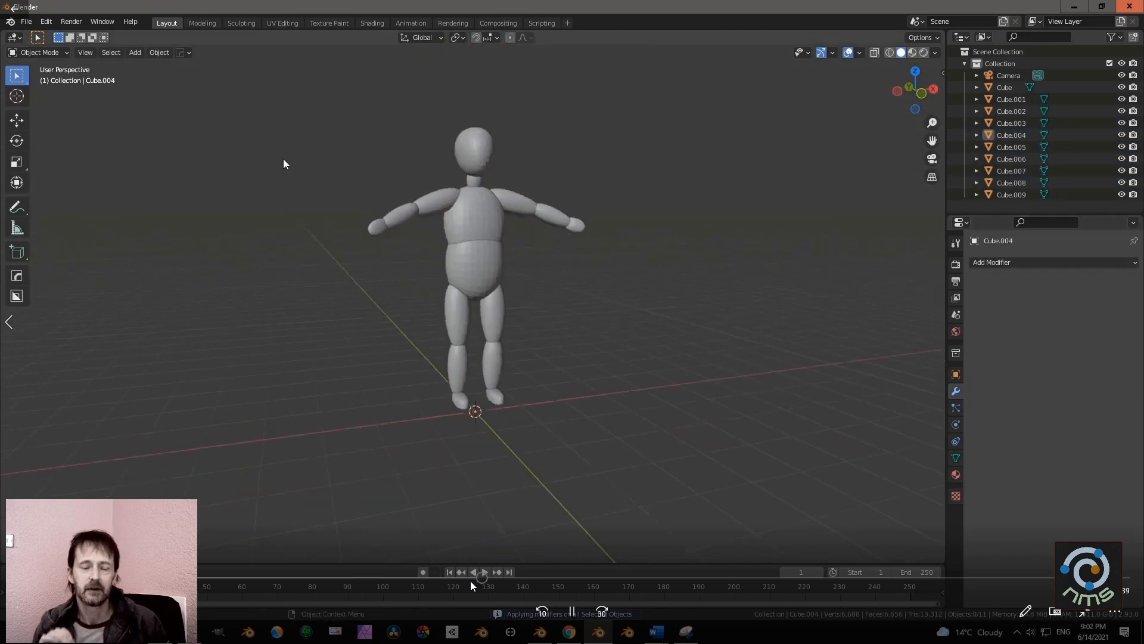
middle_drag(284, 163, 251, 155)
drag(298, 128, 574, 393)
key(ctrl+j)
scroll(575, 393, up, 2)
middle_drag(575, 393, 532, 368)
Add a voxel Remesh modifier to the joined body with a 0.03 m voxel size and smooth shading.
click(1054, 262)
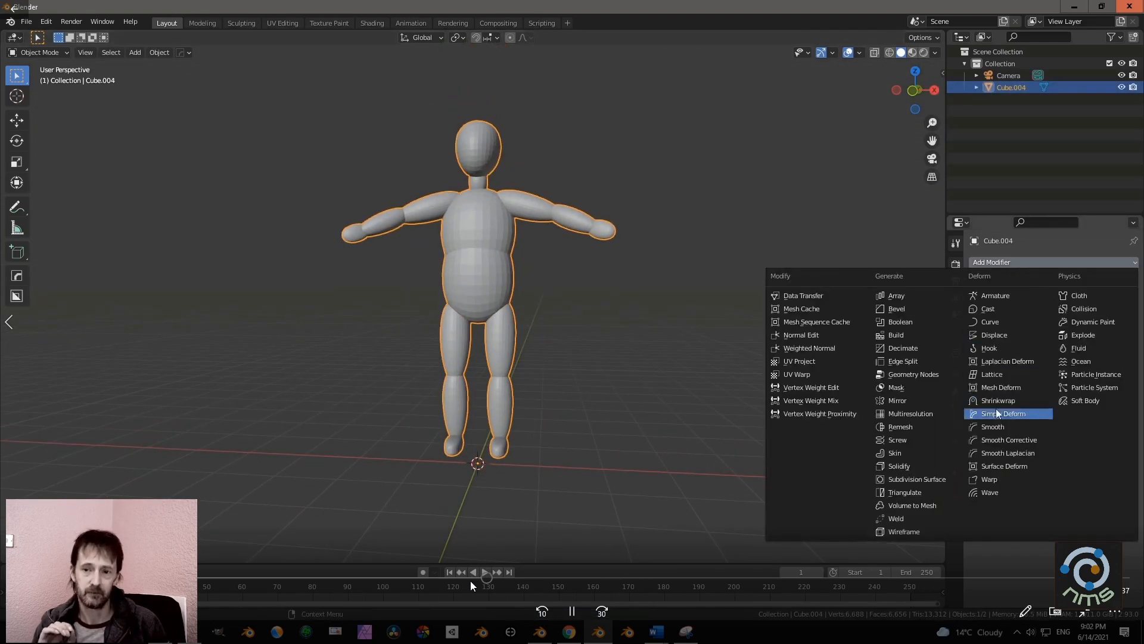
click(912, 404)
click(1040, 342)
click(1039, 342)
click(1040, 370)
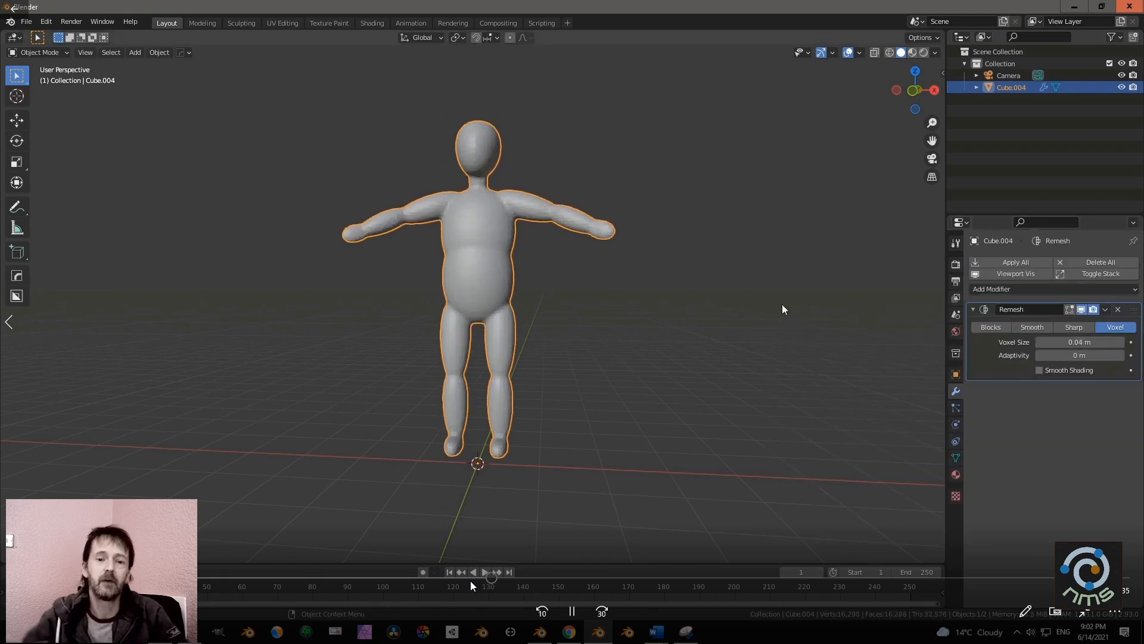
scroll(671, 370, up, 2)
mouse_move(671, 370)
middle_down()
mouse_move(766, 294)
mouse_move(837, 348)
middle_up()
click(1039, 342)
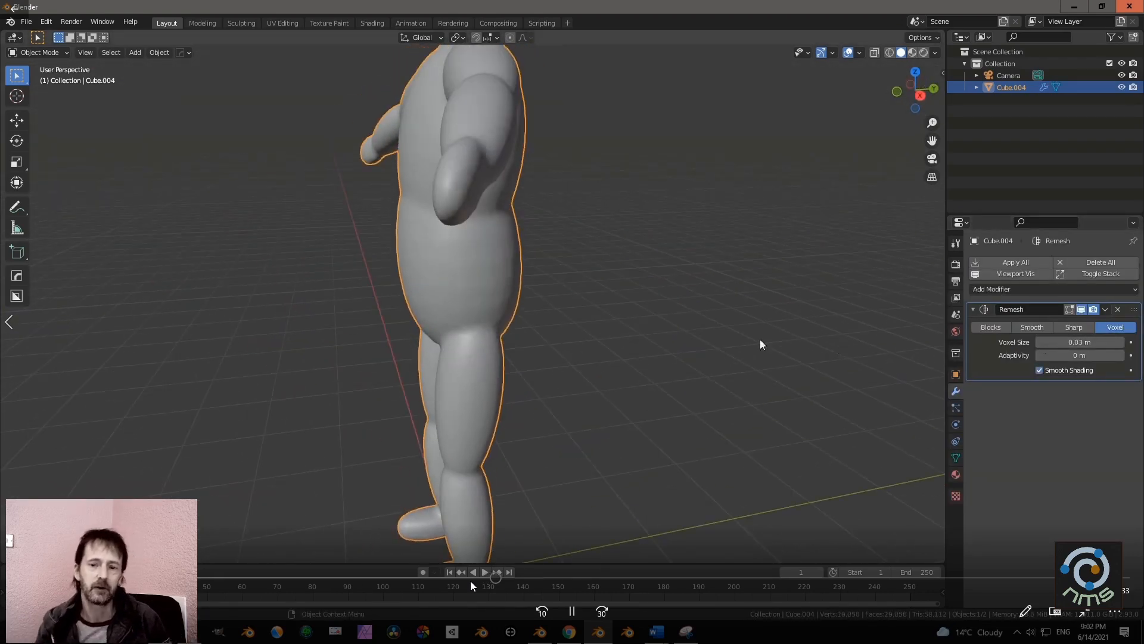
mouse_move(596, 345)
middle_down()
mouse_move(756, 340)
mouse_move(590, 334)
middle_up()
scroll(709, 350, down, 3)
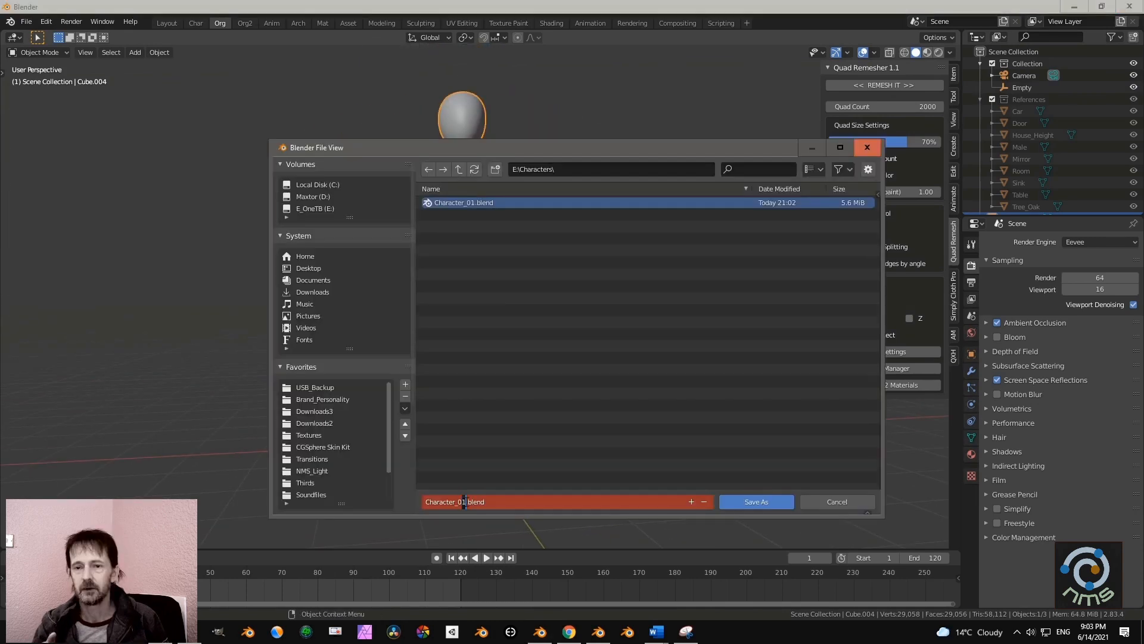
Save the file as Character_02.blend in the Characters folder.
key(BackSpace)
text(2)
key(Return)
Switch the body to Sculpt Mode and expand the tool list to show the brush names.
key(ctrl+Tab)
click(425, 244)
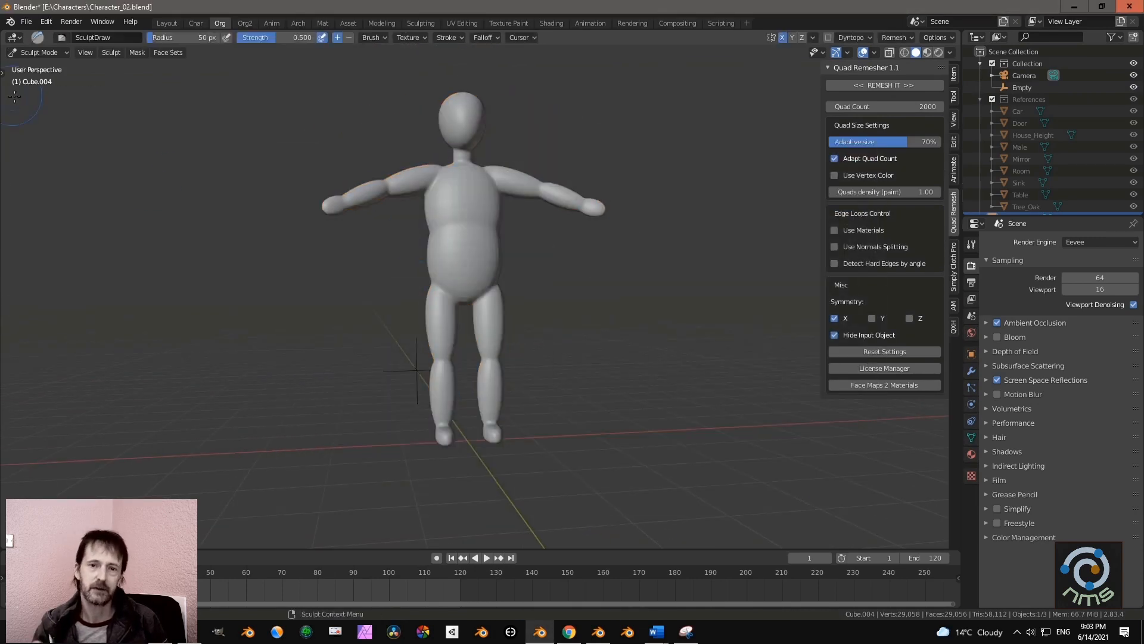
drag(31, 281, 73, 282)
Soften the crease between the chest and belly with the Fill brush at a 41 px radius.
click(49, 283)
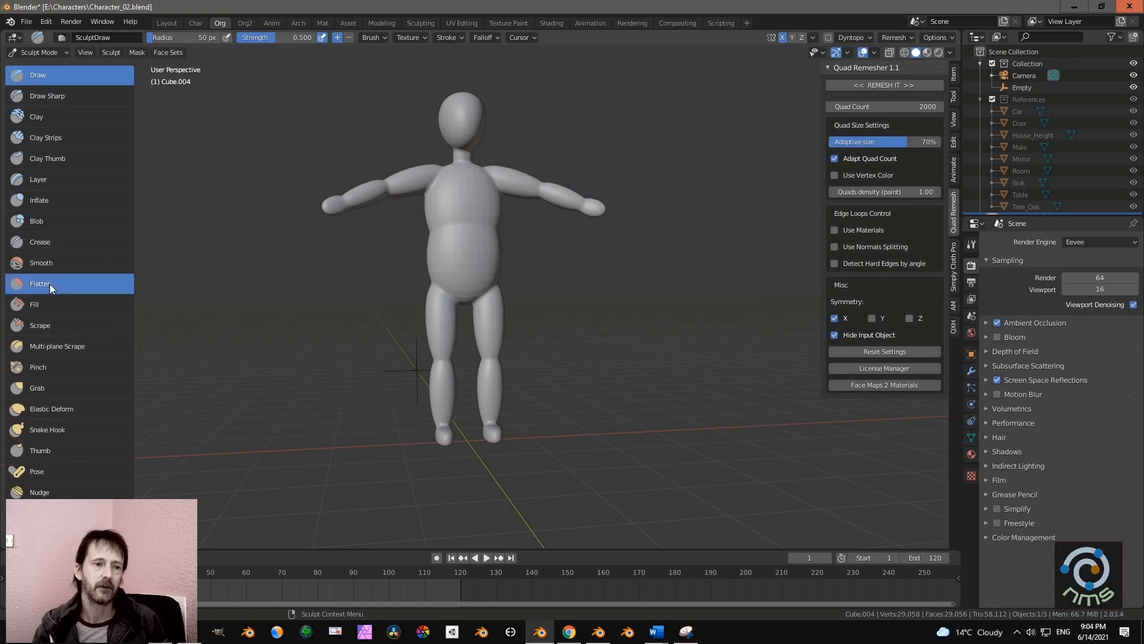
scroll(460, 310, up, 4)
middle_drag(459, 342, 439, 293)
mouse_move(496, 254)
middle_down()
mouse_move(452, 269)
mouse_move(404, 259)
mouse_move(507, 277)
mouse_move(403, 275)
mouse_move(513, 238)
mouse_move(529, 220)
middle_up()
key(f)
click(484, 288)
scroll(463, 266, down, 3)
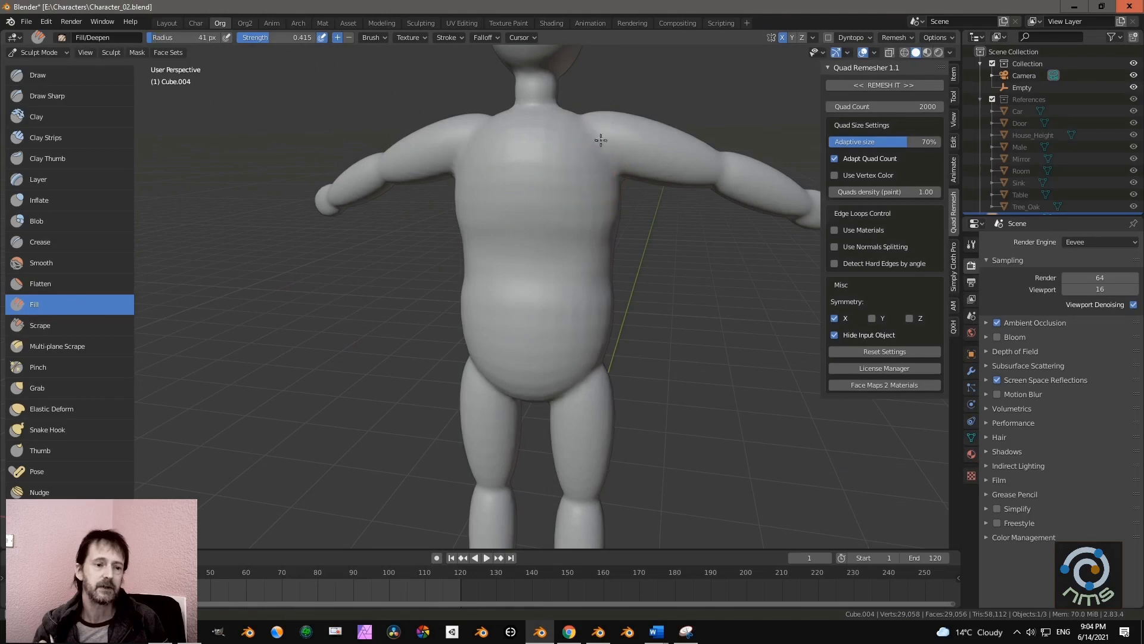
Blend the shoulder joints into the torso with the Fill brush.
scroll(527, 185, up, 3)
mouse_move(526, 185)
middle_down()
mouse_move(537, 160)
mouse_move(454, 112)
mouse_move(379, 154)
mouse_move(379, 204)
middle_up()
middle_drag(566, 269, 522, 305)
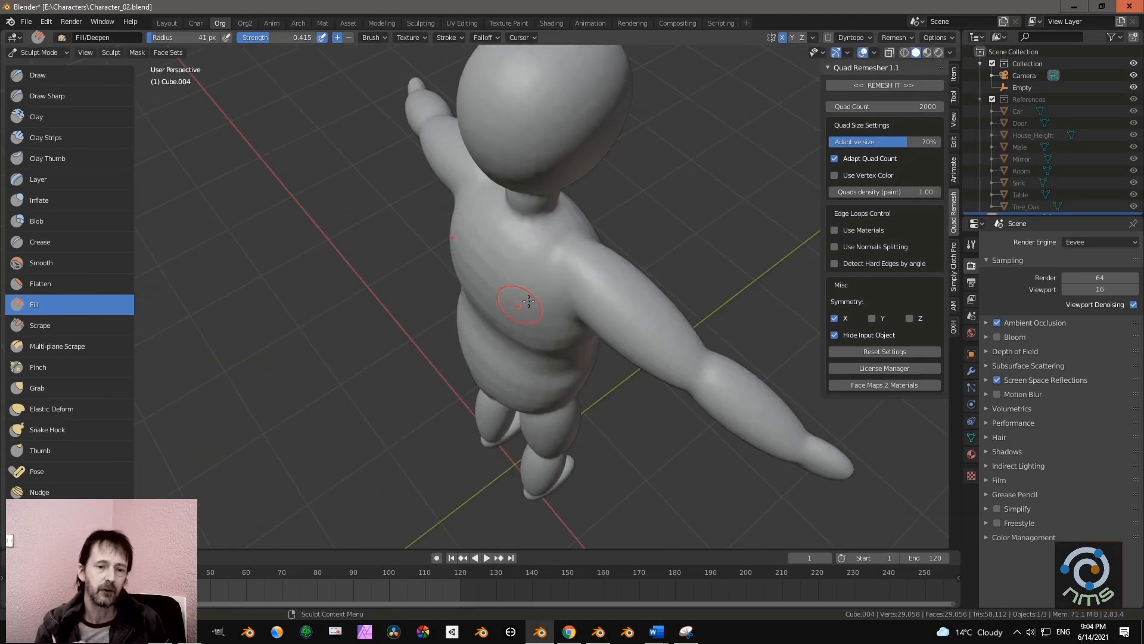
middle_drag(546, 251, 439, 320)
scroll(440, 319, up, 2)
Smooth out the waist, hip and elbow creases with the Fill brush enlarged to a 66 px radius.
key(f)
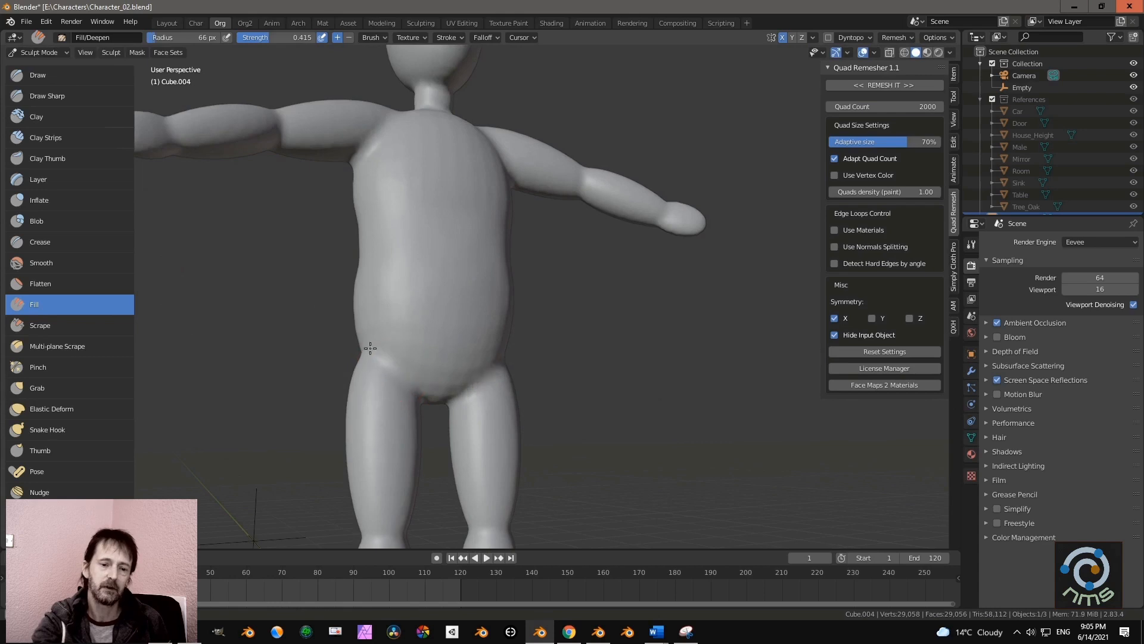
mouse_move(370, 348)
middle_down()
mouse_move(434, 360)
mouse_move(591, 357)
mouse_move(375, 355)
mouse_move(476, 352)
mouse_move(536, 371)
middle_up()
scroll(476, 352, down, 3)
scroll(524, 276, up, 3)
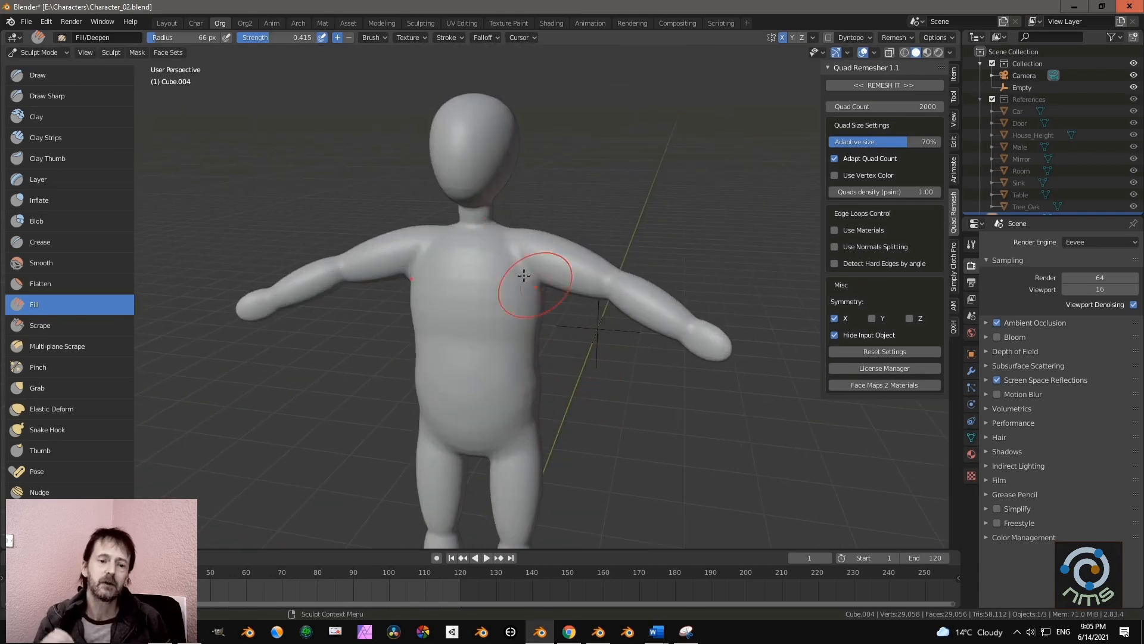
mouse_move(533, 301)
middle_down()
mouse_move(513, 237)
mouse_move(527, 234)
mouse_move(233, 338)
middle_up()
mouse_move(323, 241)
middle_down()
mouse_move(220, 266)
mouse_move(235, 304)
mouse_move(287, 238)
middle_up()
Fill the creases around the knees, reducing the Fill brush radius to 39 px.
drag(473, 422, 495, 414)
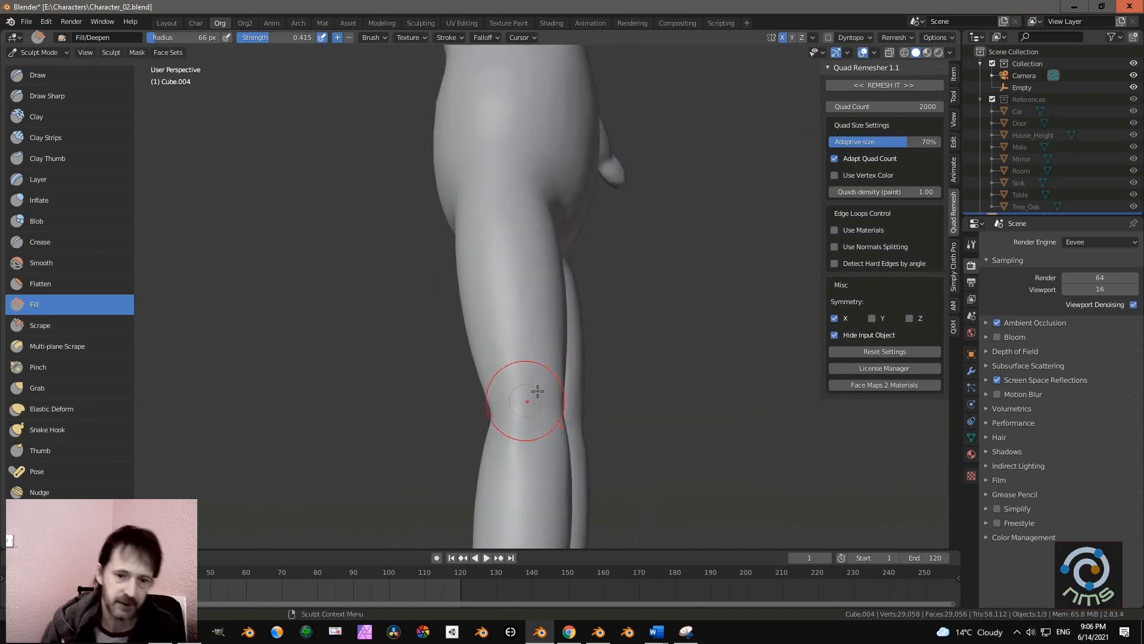
scroll(530, 401, down, 3)
mouse_move(530, 402)
middle_down()
mouse_move(440, 405)
mouse_move(470, 435)
mouse_move(492, 426)
middle_up()
key(f)
click(455, 412)
scroll(447, 420, up, 4)
mouse_move(429, 444)
middle_down()
mouse_move(374, 470)
mouse_move(472, 395)
mouse_move(544, 383)
mouse_move(468, 407)
mouse_move(494, 370)
middle_up()
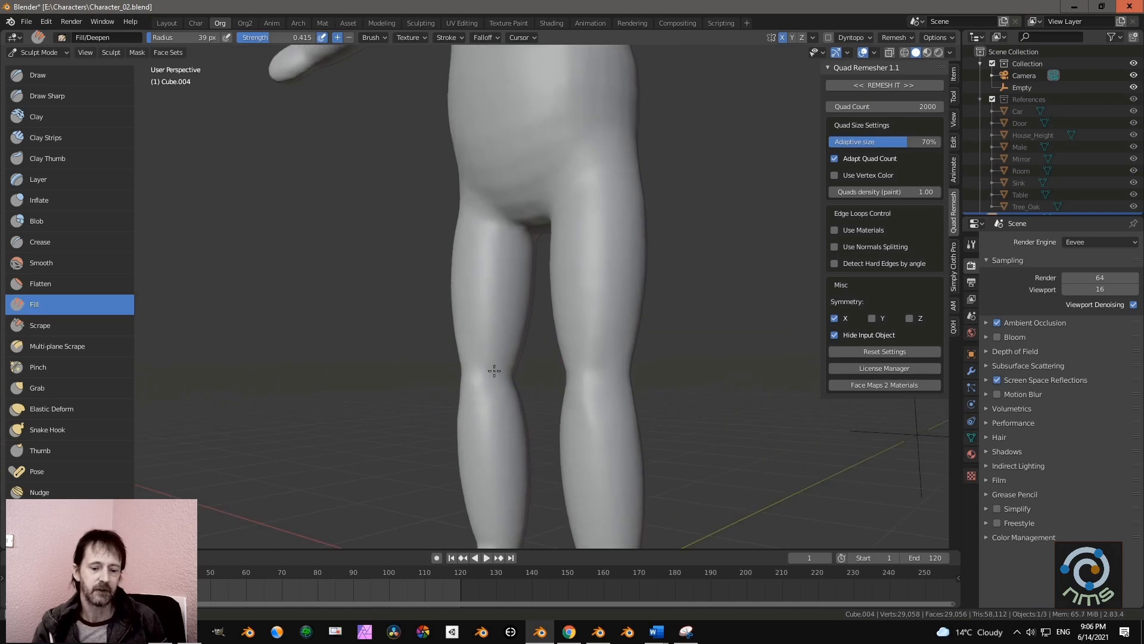
middle_drag(606, 411, 475, 427)
Shape the body's side profile in right orthographic view with the Grab brush at a 177 px radius.
scroll(475, 427, down, 4)
shift+middle_drag(475, 357, 471, 426)
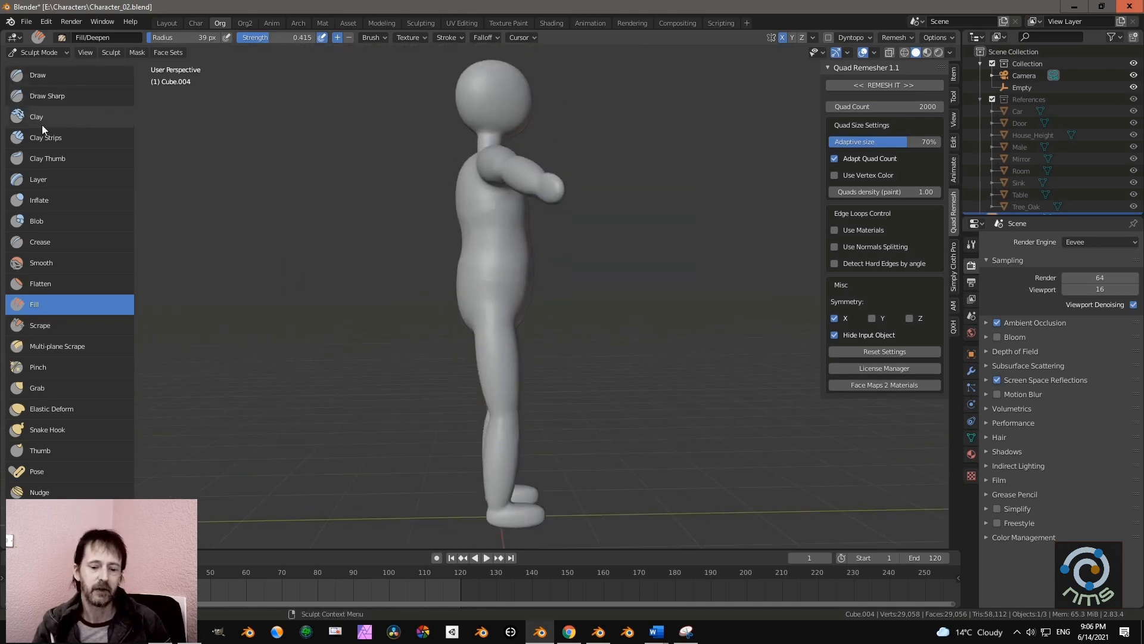
scroll(45, 305, down, 2)
click(45, 339)
key(KP_5)
mouse_move(539, 325)
middle_down()
mouse_move(499, 334)
mouse_move(561, 268)
mouse_move(633, 338)
middle_up()
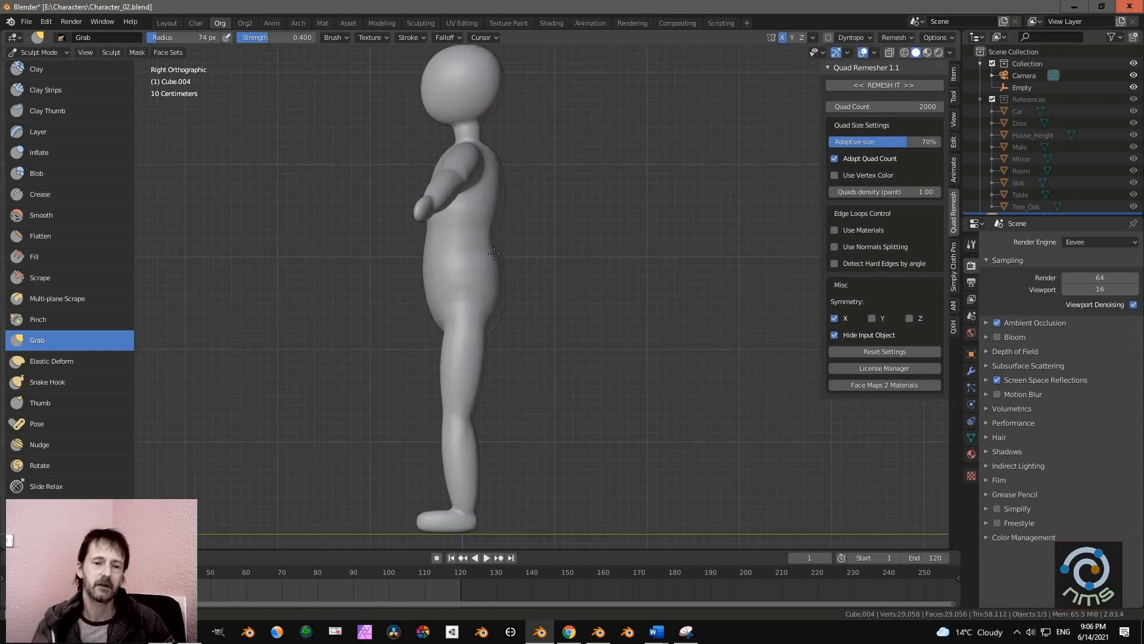
key(f)
click(642, 258)
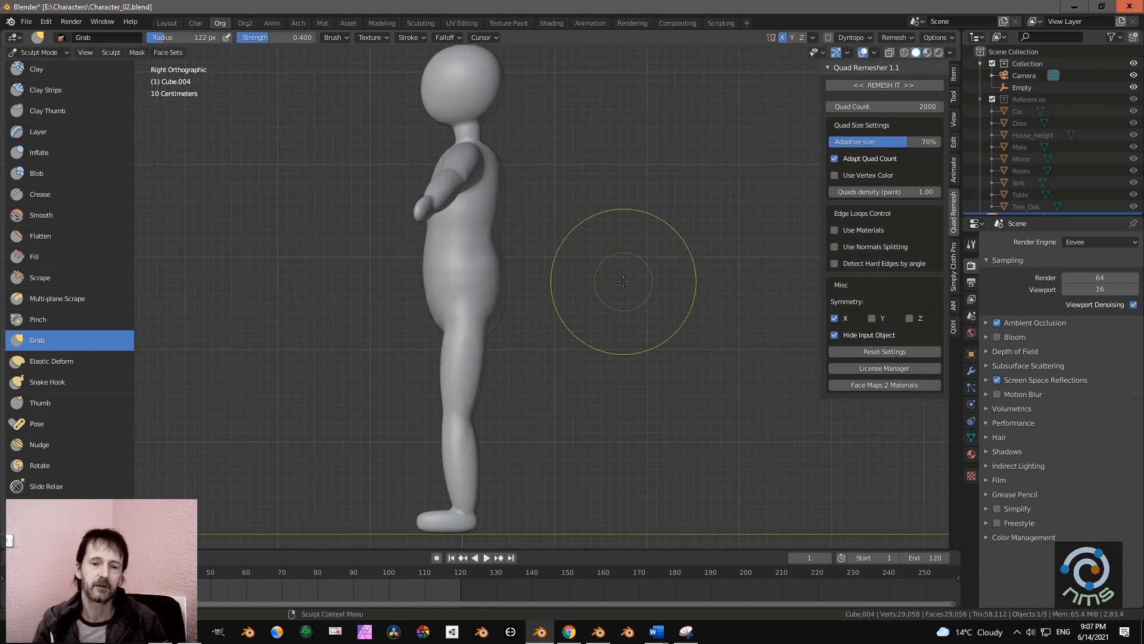
key(f)
click(623, 319)
shift+middle_drag(499, 178, 544, 191)
scroll(545, 191, down, 1)
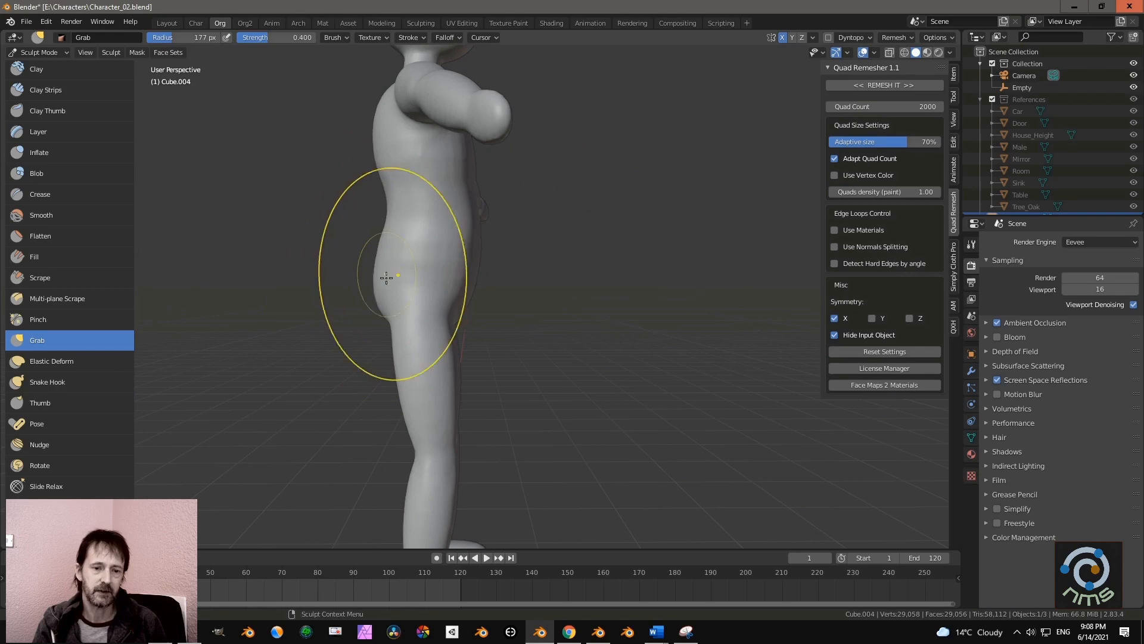
Refine the waist, lower back and buttocks with the Grab brush at a 93 px radius.
middle_drag(386, 278, 491, 293)
key(f)
click(434, 270)
scroll(463, 270, up, 3)
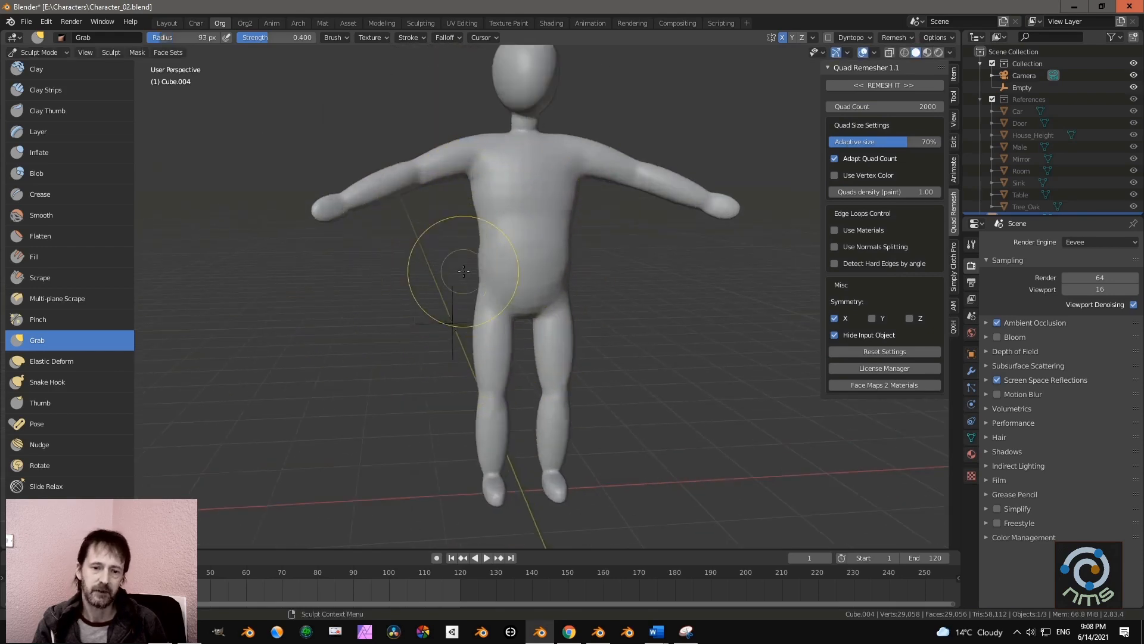
mouse_move(448, 251)
middle_down()
mouse_move(467, 237)
mouse_move(482, 276)
mouse_move(470, 256)
mouse_move(389, 217)
middle_up()
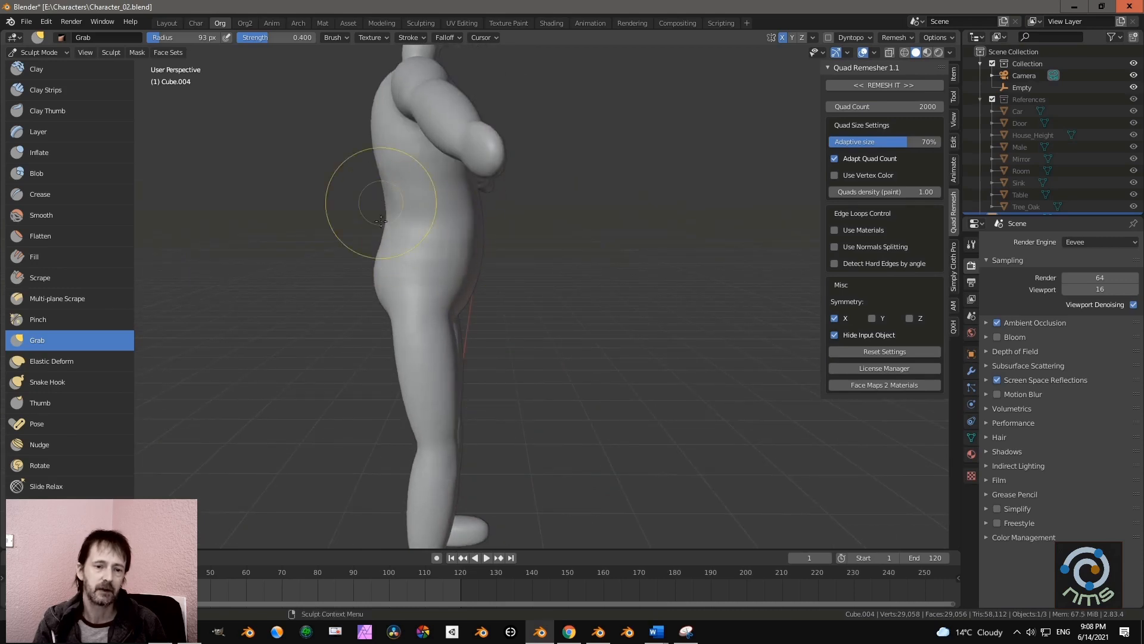
mouse_move(381, 221)
middle_down()
mouse_move(401, 247)
mouse_move(371, 221)
middle_up()
mouse_move(393, 258)
middle_down()
mouse_move(455, 302)
mouse_move(454, 248)
mouse_move(406, 140)
mouse_move(429, 226)
mouse_move(486, 308)
mouse_move(544, 306)
mouse_move(541, 375)
mouse_move(493, 366)
mouse_move(518, 322)
mouse_move(596, 286)
middle_up()
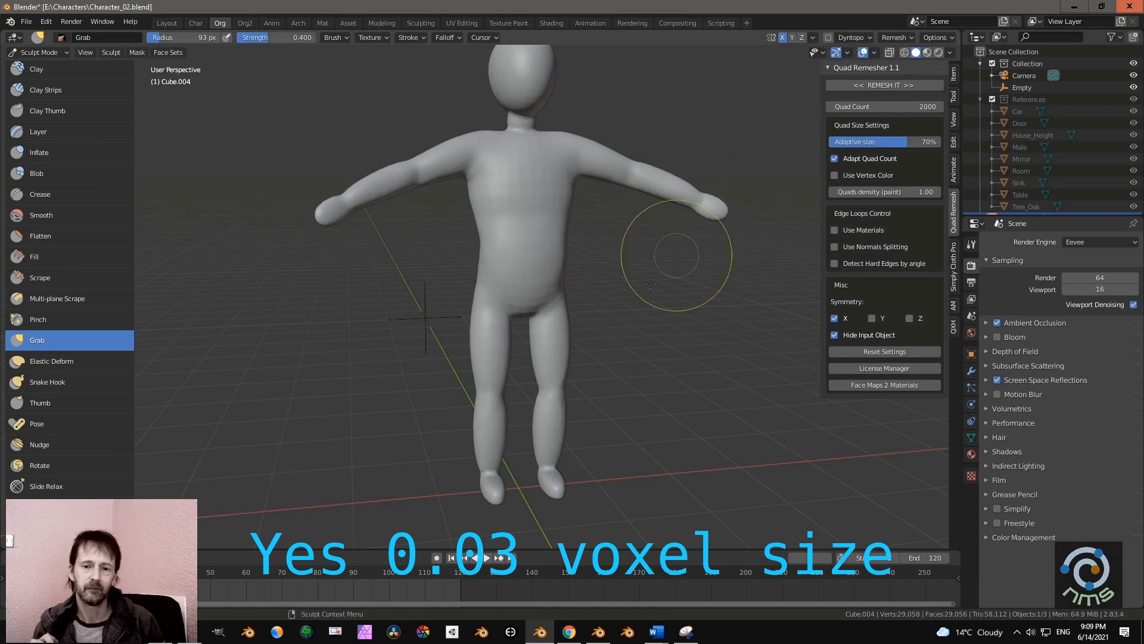
Form the eye sockets and chin on the head with the Grab brush reduced to a 56 px radius.
mouse_move(651, 283)
middle_down()
mouse_move(471, 168)
mouse_move(486, 152)
middle_up()
scroll(506, 189, up, 2)
shift+middle_drag(506, 189, 508, 274)
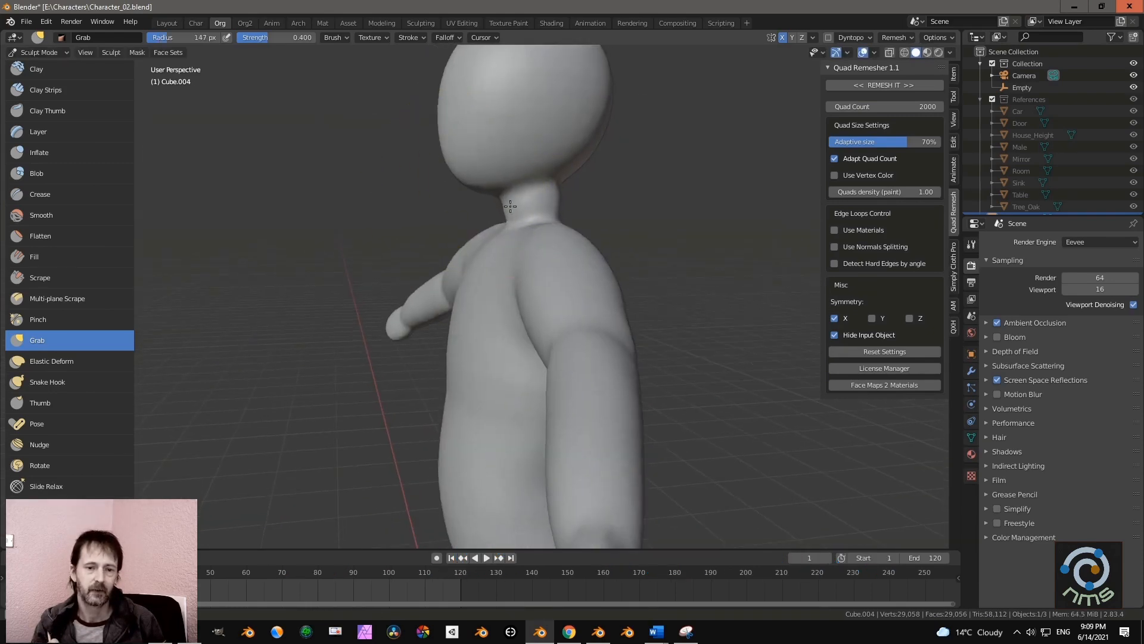
mouse_move(602, 197)
middle_down()
mouse_move(522, 173)
mouse_move(598, 160)
mouse_move(608, 218)
mouse_move(570, 174)
middle_up()
key(bracketleft)
key(bracketleft)
key(bracketleft)
key(bracketleft)
key(bracketleft)
key(bracketleft)
key(bracketleft)
key(bracketleft)
key(bracketleft)
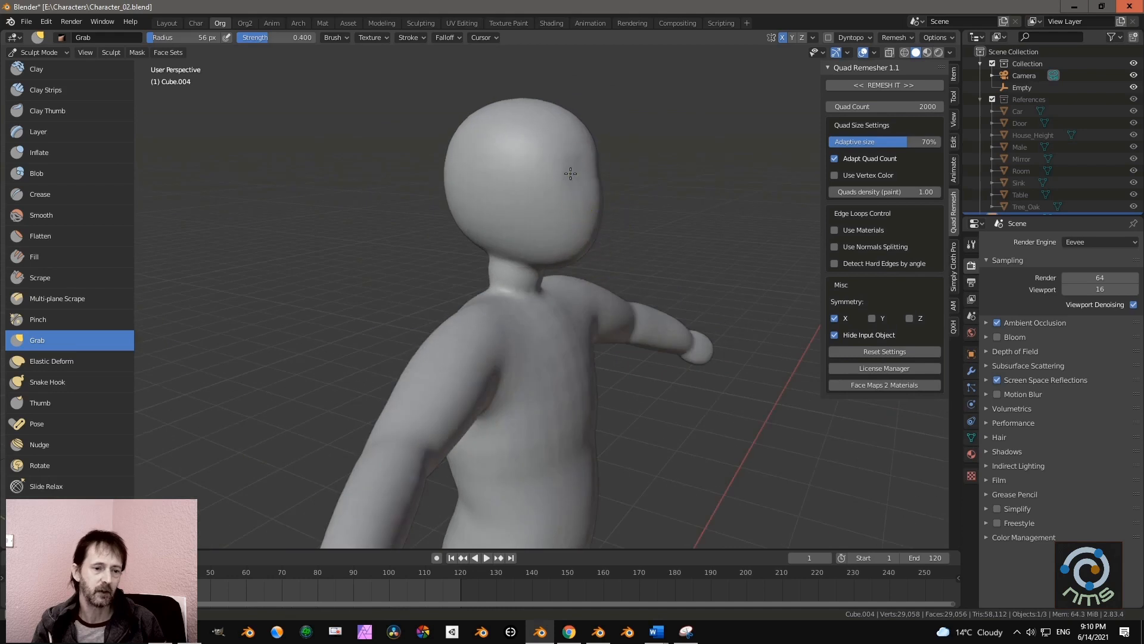
mouse_move(600, 210)
middle_down()
mouse_move(585, 225)
mouse_move(586, 244)
middle_up()
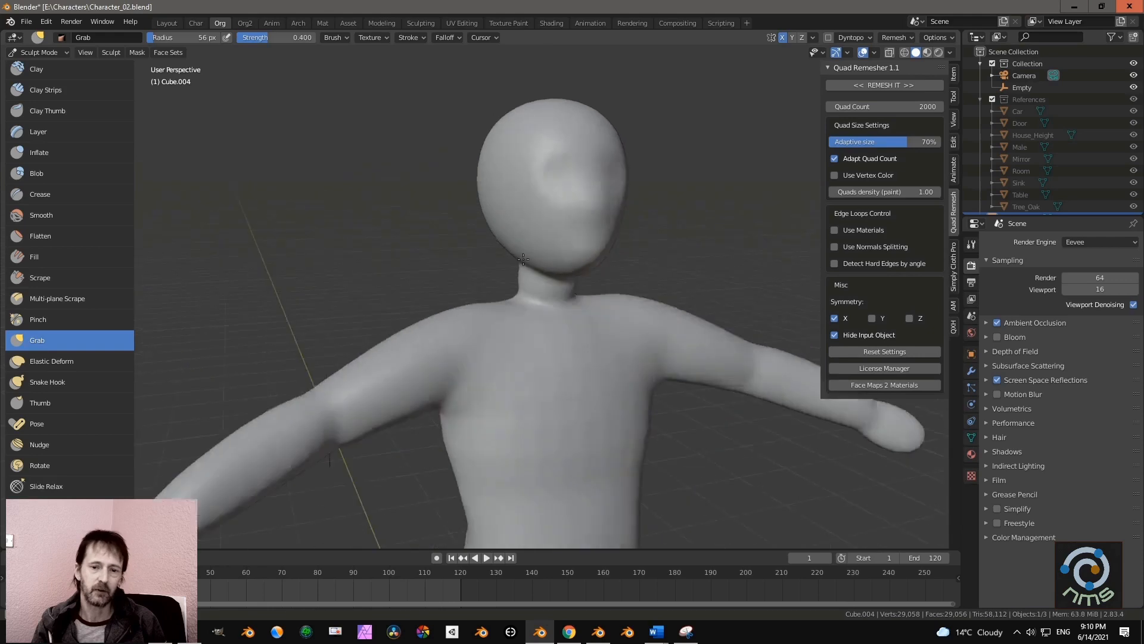
Adjust the overall shape of the head and jaw with the Grab brush at a 108 px radius.
middle_drag(640, 253, 613, 258)
scroll(613, 258, down, 1)
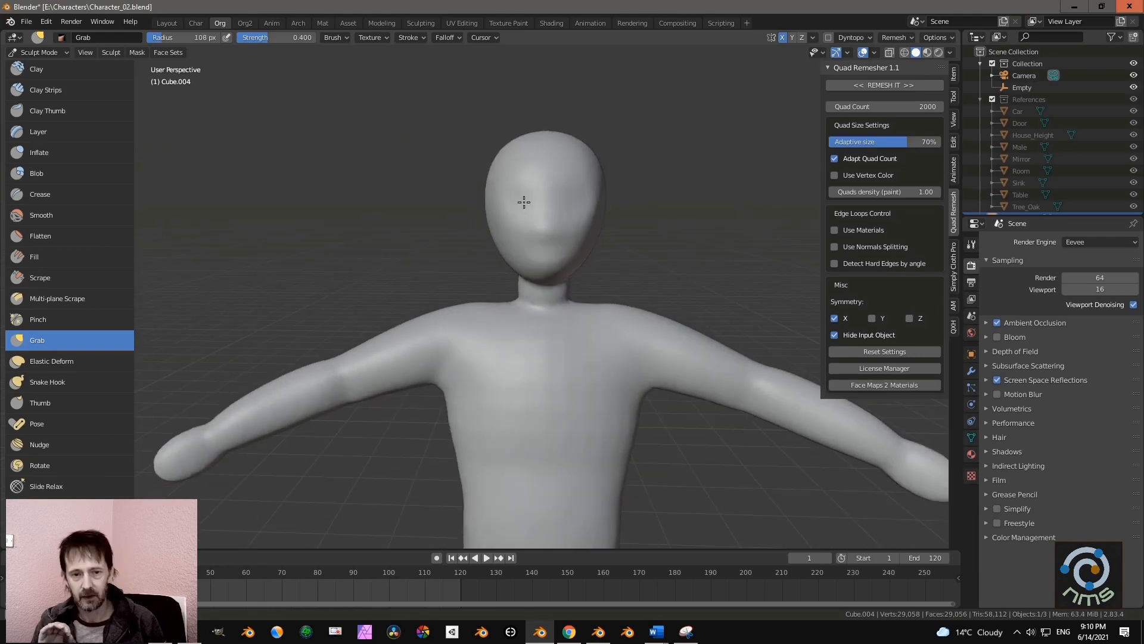
scroll(524, 199, down, 3)
middle_drag(523, 199, 472, 257)
scroll(549, 245, up, 3)
mouse_move(550, 278)
middle_down()
mouse_move(587, 195)
mouse_move(581, 205)
middle_up()
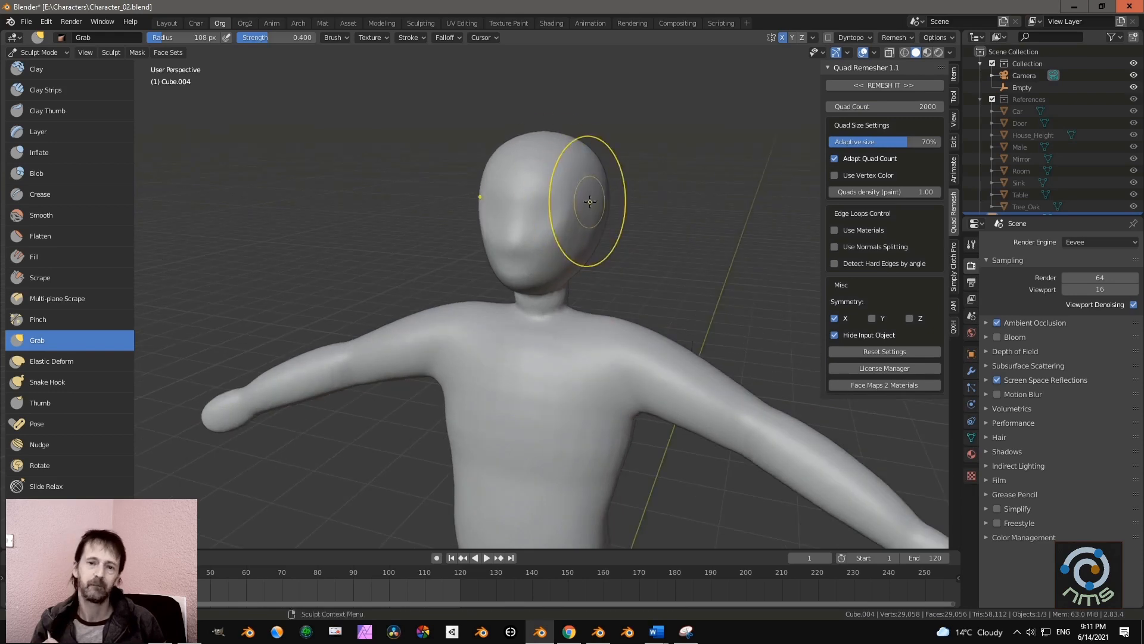
Reshape the hips and upper thighs with the Elastic Deform brush at a 108 px radius.
scroll(590, 202, down, 5)
middle_drag(568, 230, 486, 332)
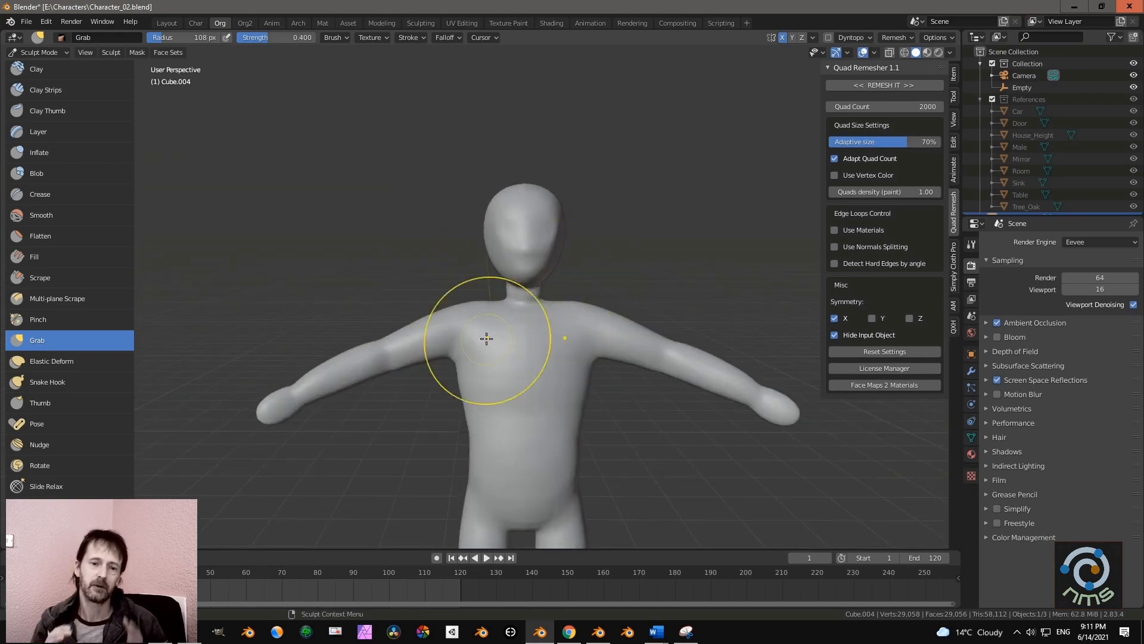
click(53, 360)
mouse_move(507, 232)
middle_down()
mouse_move(544, 228)
mouse_move(517, 382)
mouse_move(474, 292)
mouse_move(398, 362)
mouse_move(394, 354)
middle_up()
scroll(424, 271, down, 2)
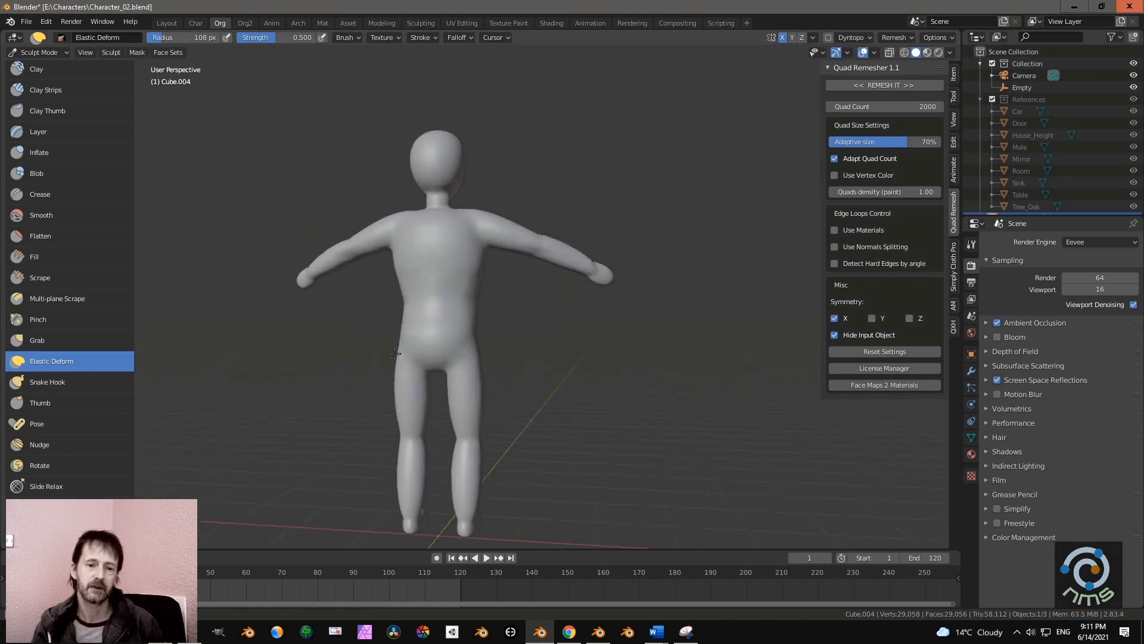
scroll(519, 263, up, 5)
middle_drag(544, 323, 494, 280)
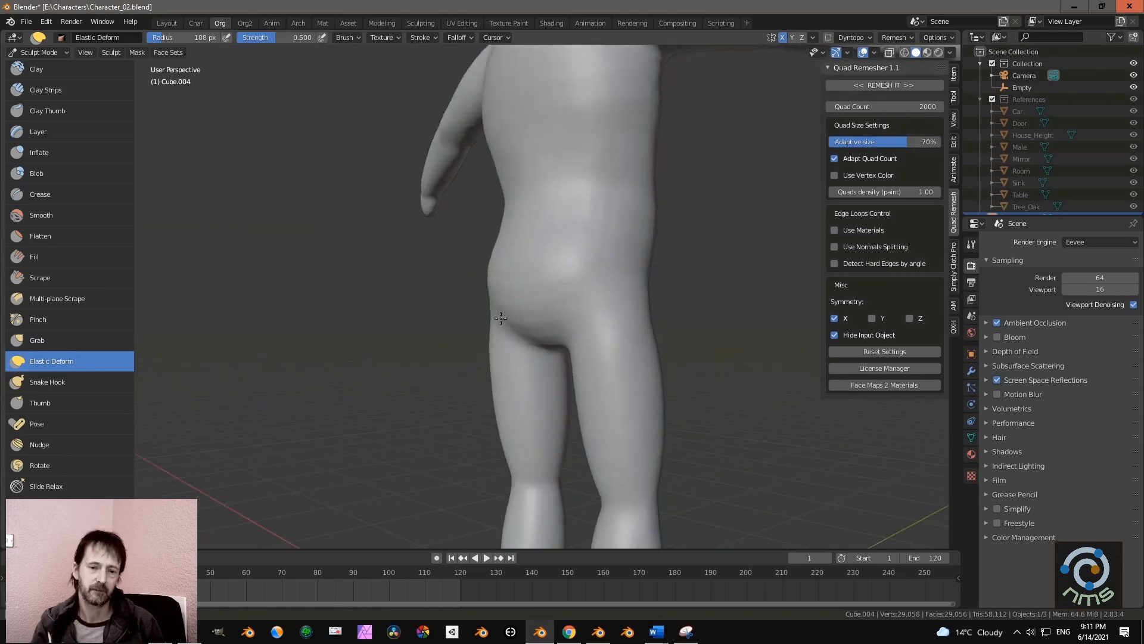
scroll(484, 268, down, 3)
scroll(483, 268, down, 2)
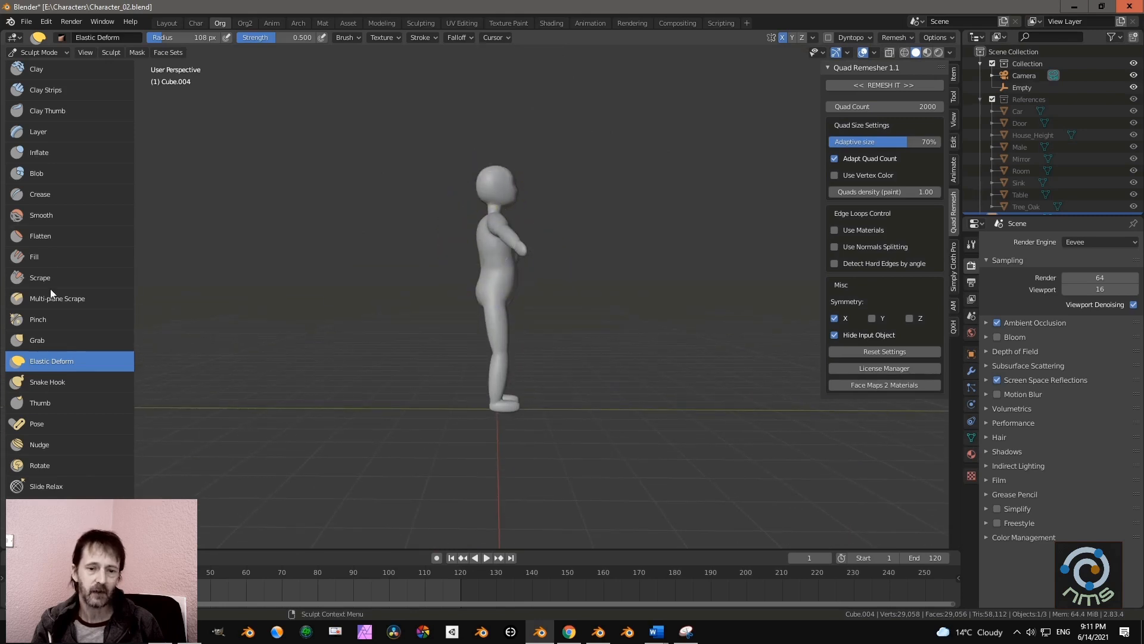
Adjust the posture of the torso and legs in right view with Elastic Deform at 172 px and 102 px radii.
key(f)
click(566, 279)
key(KP_3)
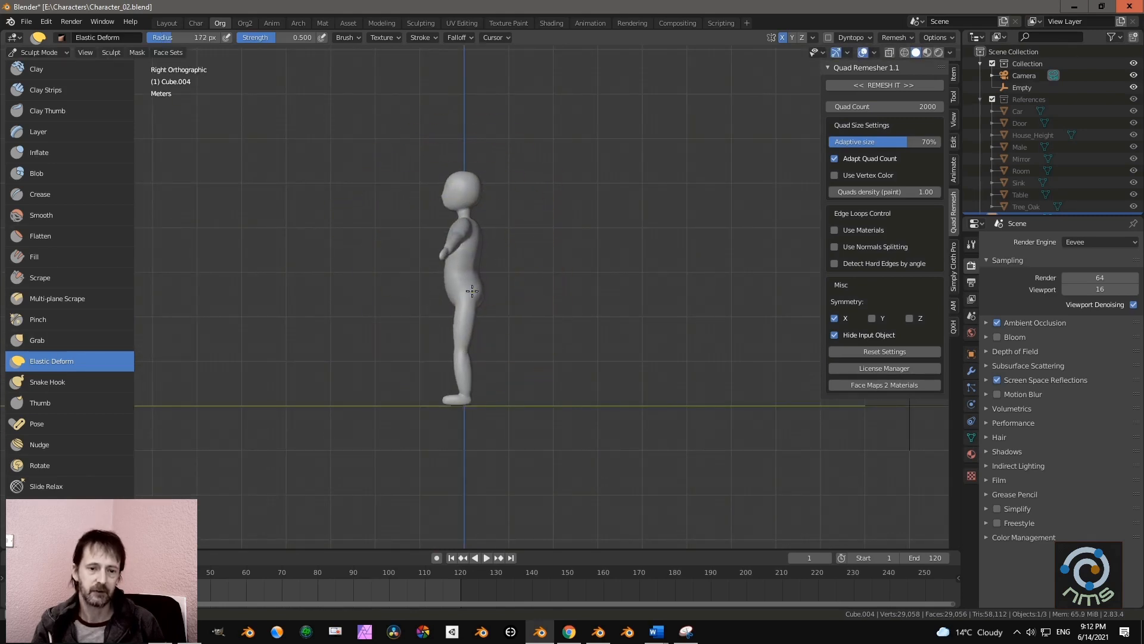
key(f)
click(549, 334)
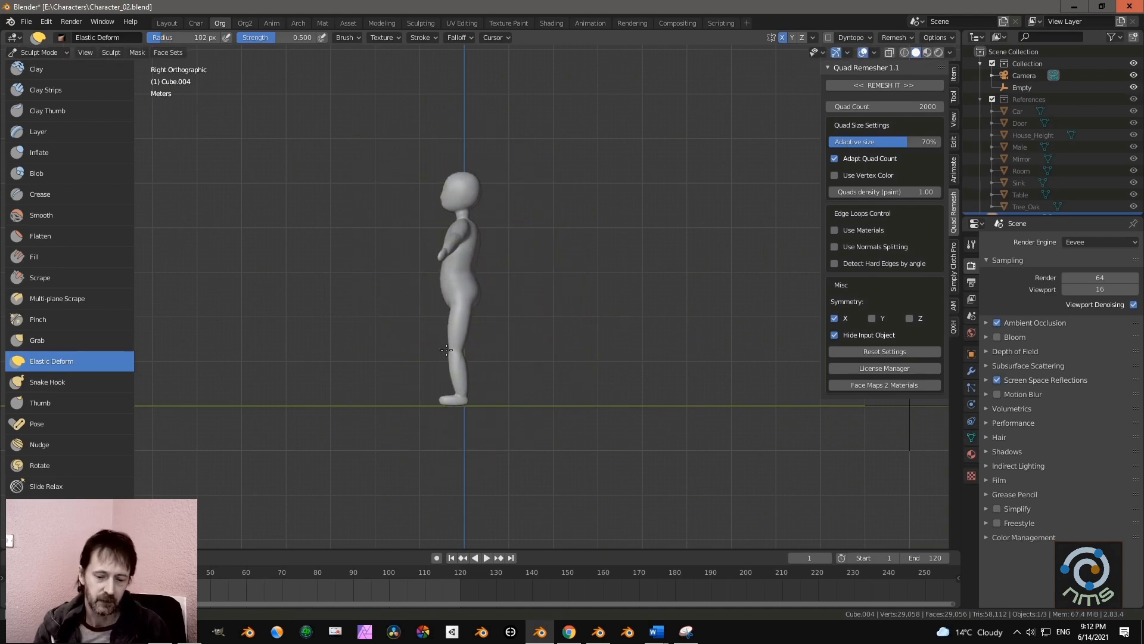
Return the body to Object Mode and save the file.
middle_drag(455, 351, 498, 383)
scroll(447, 257, up, 1)
scroll(447, 256, down, 5)
middle_drag(447, 256, 512, 274)
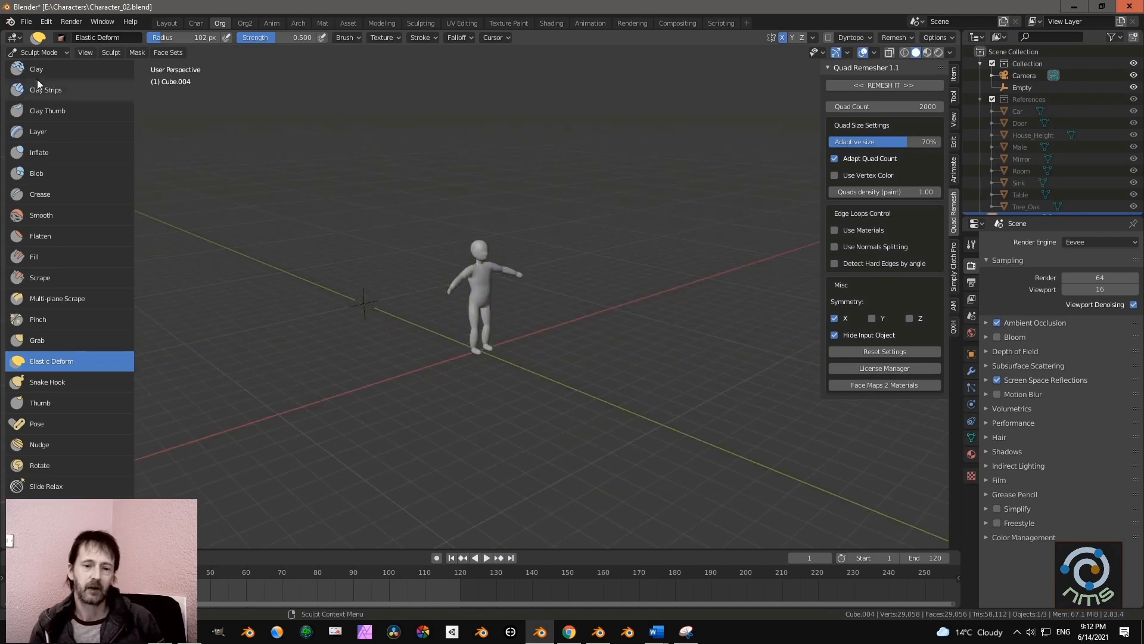
click(39, 52)
click(40, 66)
scroll(418, 289, up, 5)
middle_drag(566, 339, 498, 321)
click(26, 22)
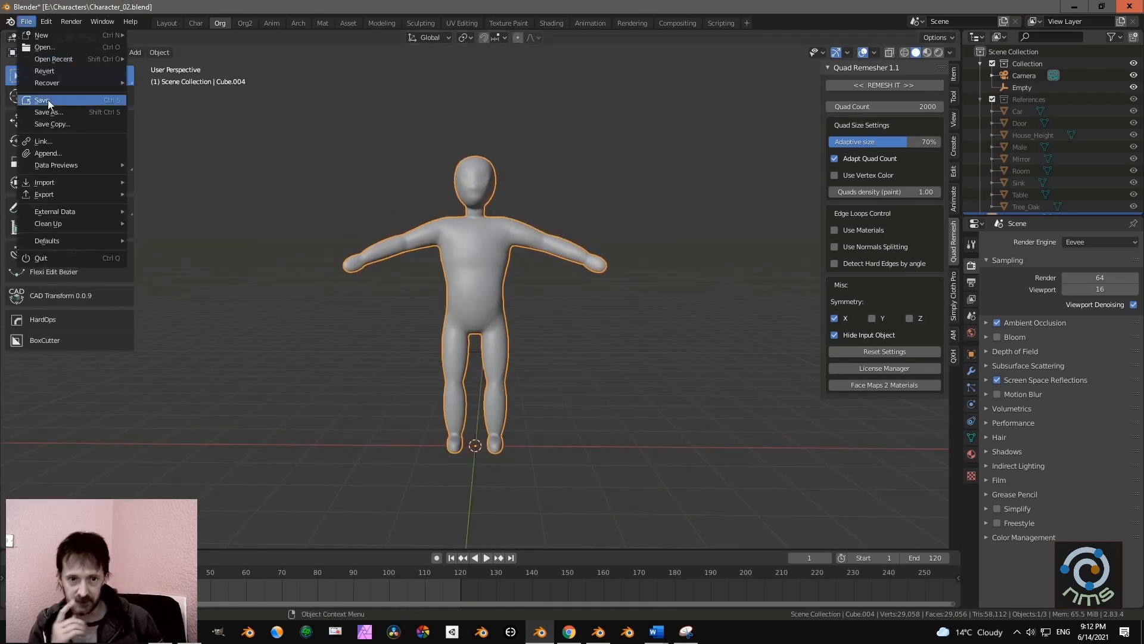
click(48, 101)
Try tapering the body with a Simple Deform modifier.
click(971, 370)
click(1040, 242)
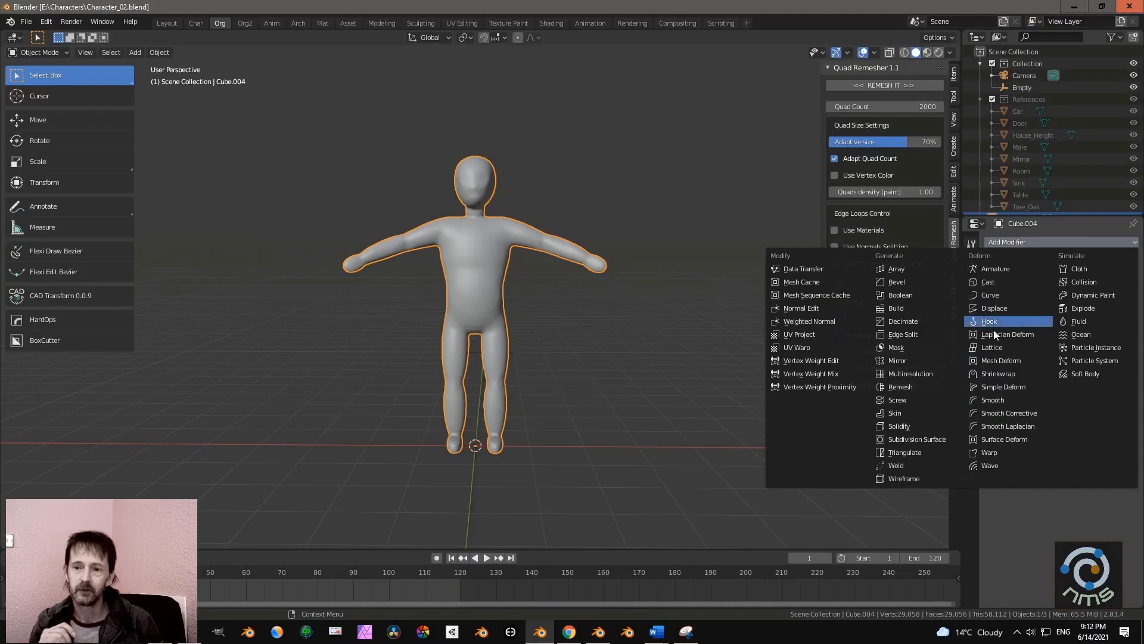
click(1006, 323)
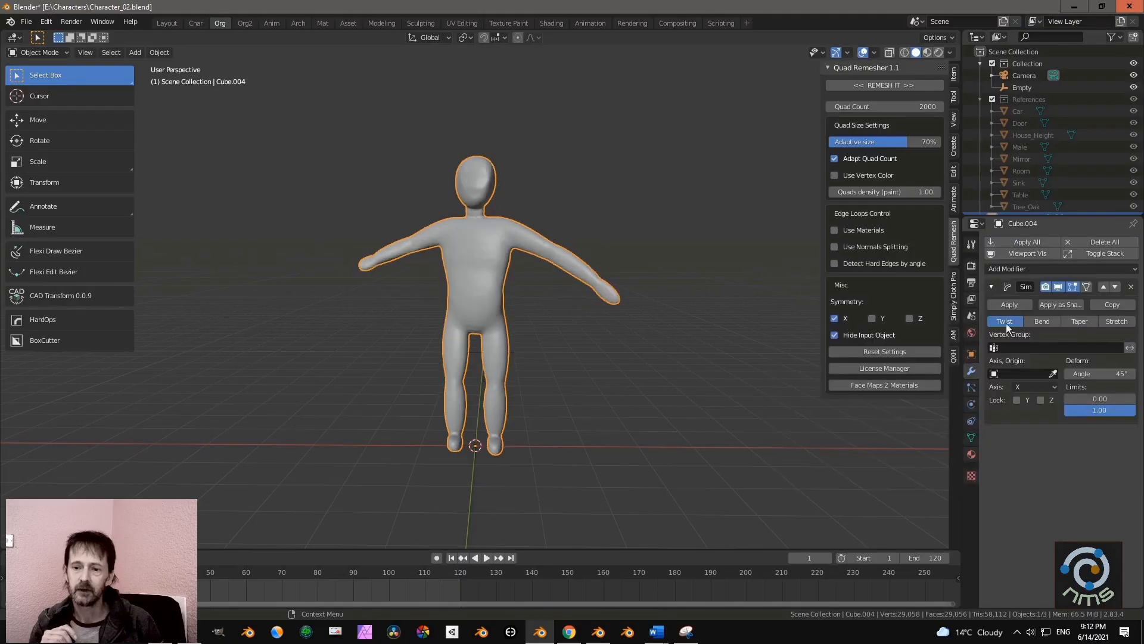
click(1079, 321)
drag(1102, 374, 1115, 399)
key(KP_1)
key(KP_3)
click(1131, 286)
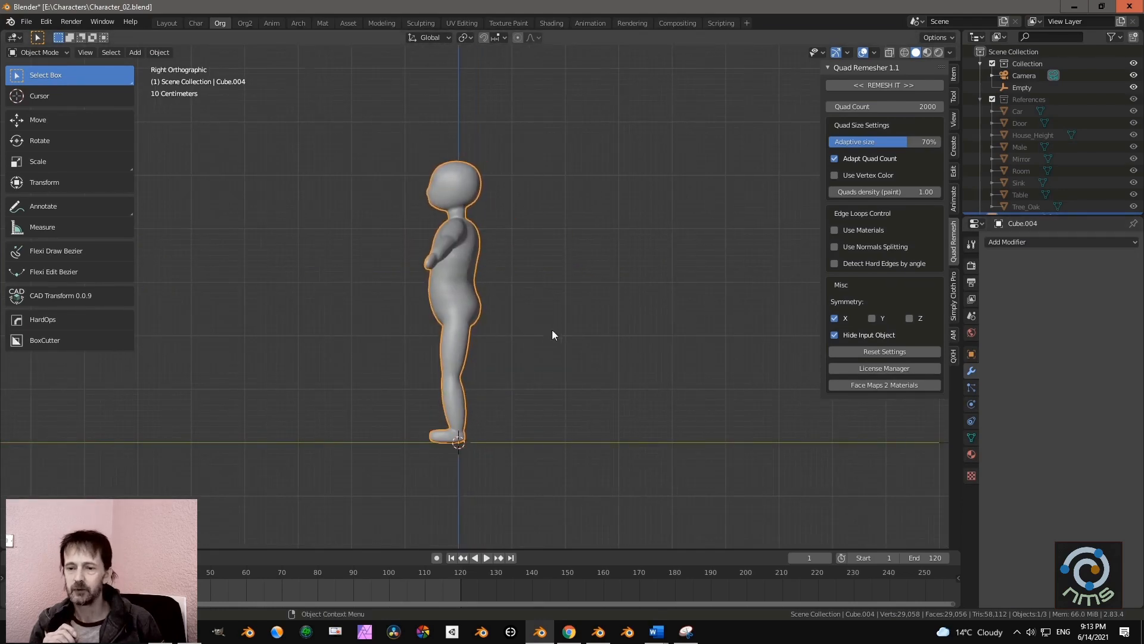
Add a Cast modifier to the body and lower the mesh along Z in Edit Mode until the object origin sits at the hips.
middle_drag(554, 334, 686, 352)
click(1062, 269)
click(994, 280)
key(KP_1)
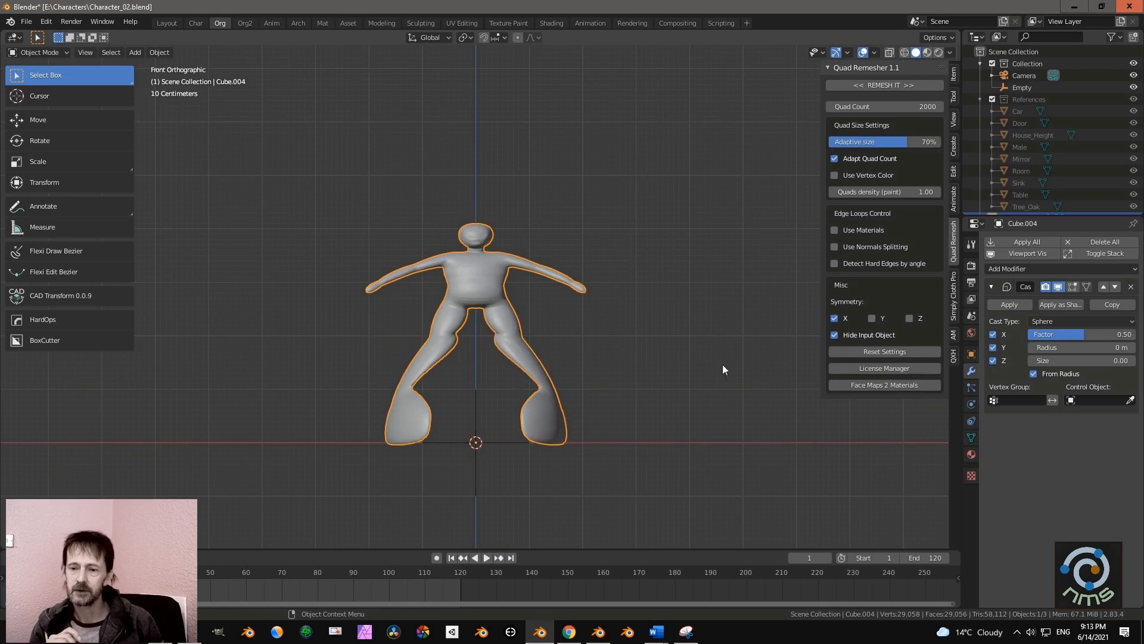
key(Tab)
key(g)
key(z)
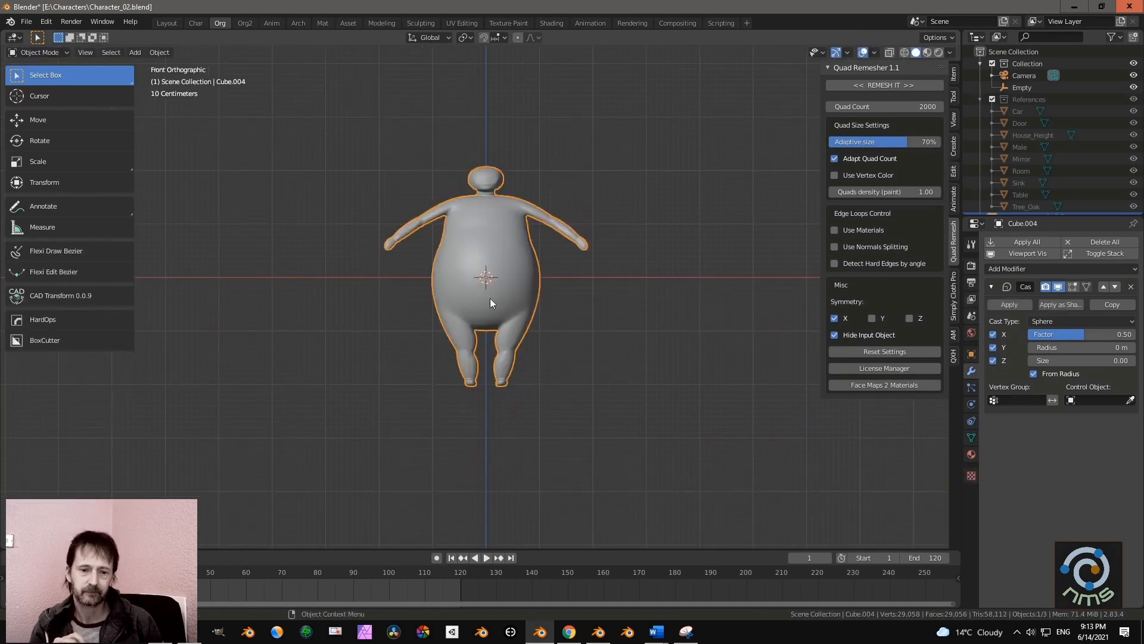
Set the Cast modifier's factor to about -0.03 and apply it to the body.
drag(1067, 335, 1046, 334)
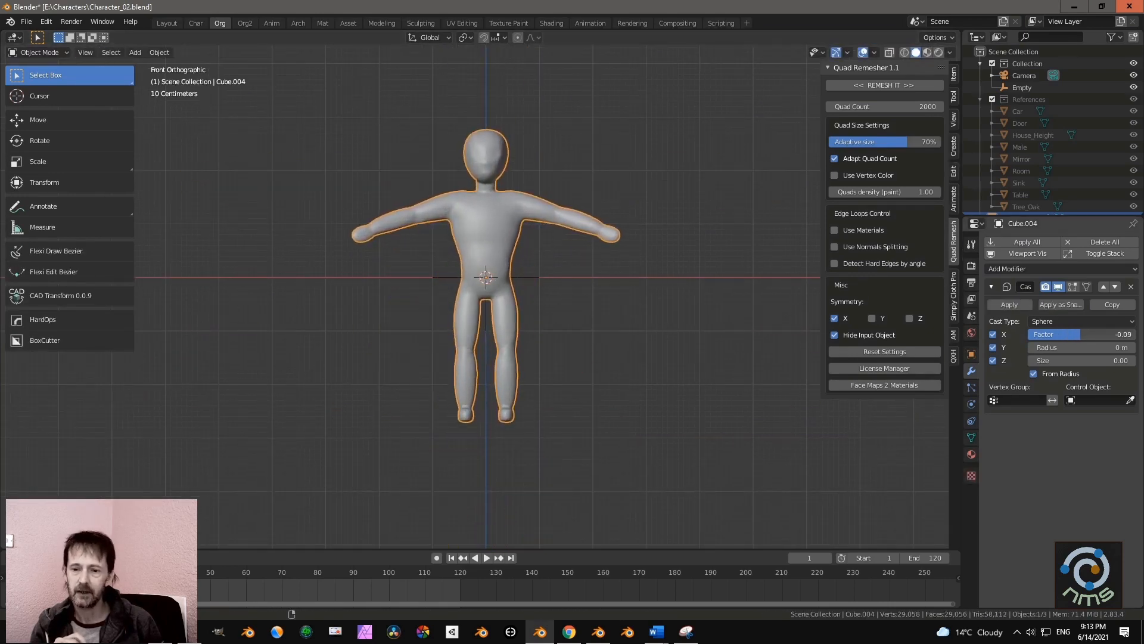
key(KP_3)
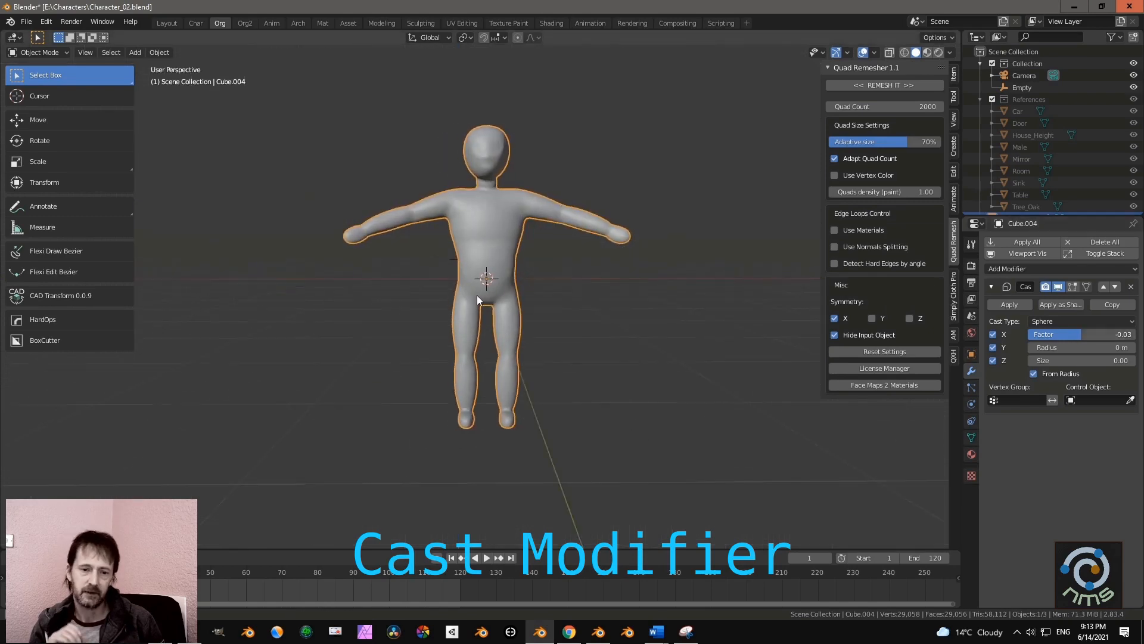
click(1022, 304)
Lower the mesh along Z until the origin sits at the chest, and apply a new Cast modifier with factor 0.02.
key(Tab)
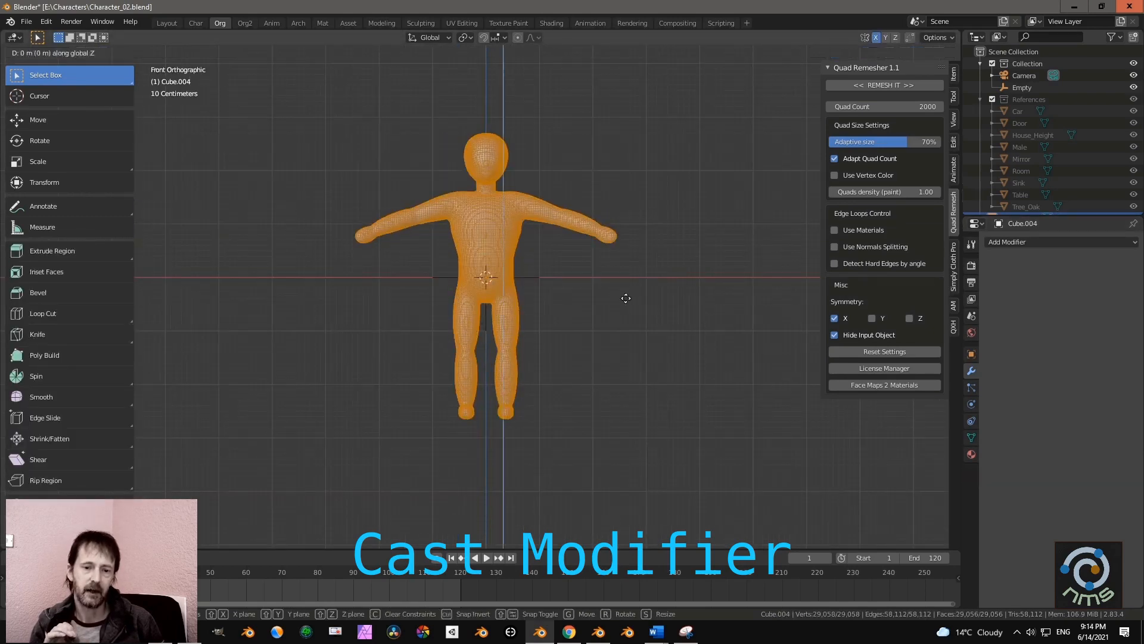
key(Tab)
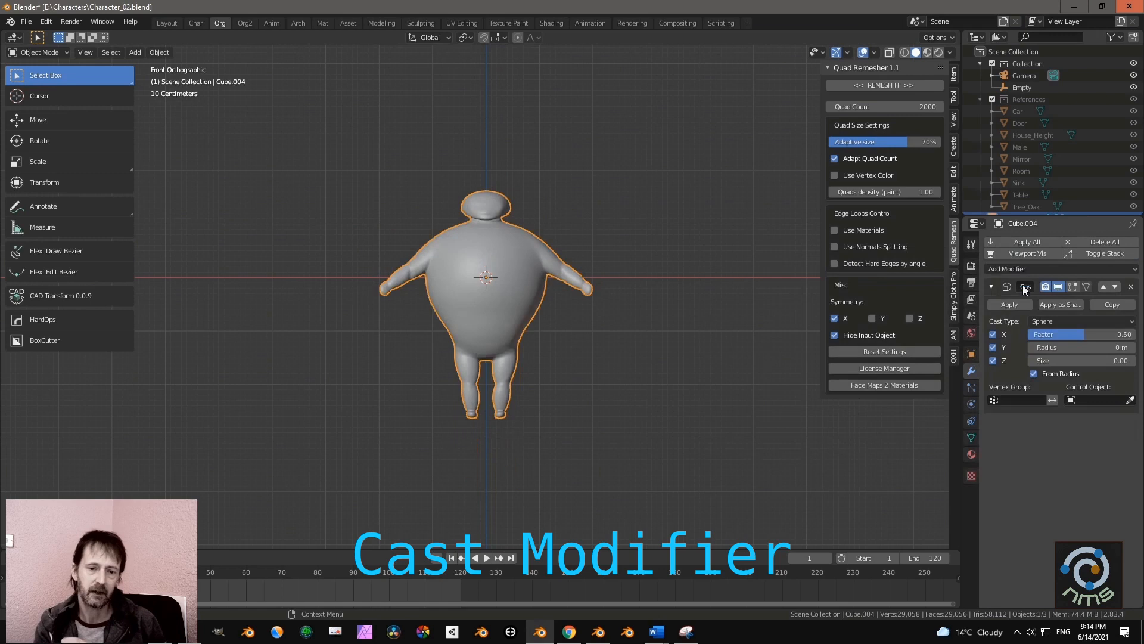
drag(1064, 334, 1061, 335)
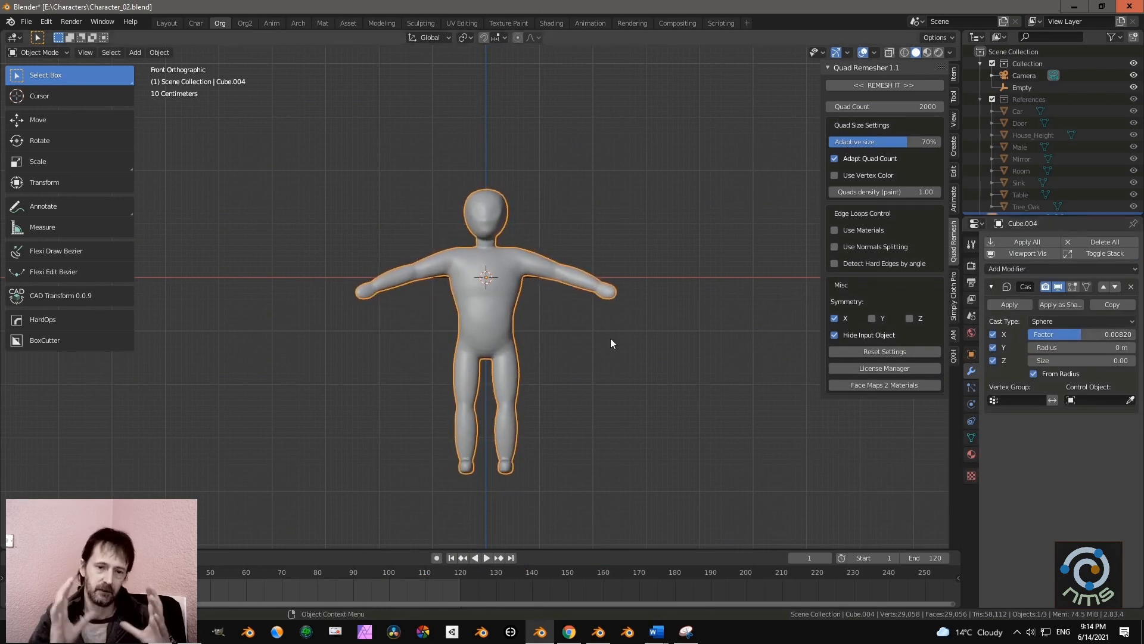
key(KP_3)
middle_drag(498, 337, 640, 347)
text(0.02)
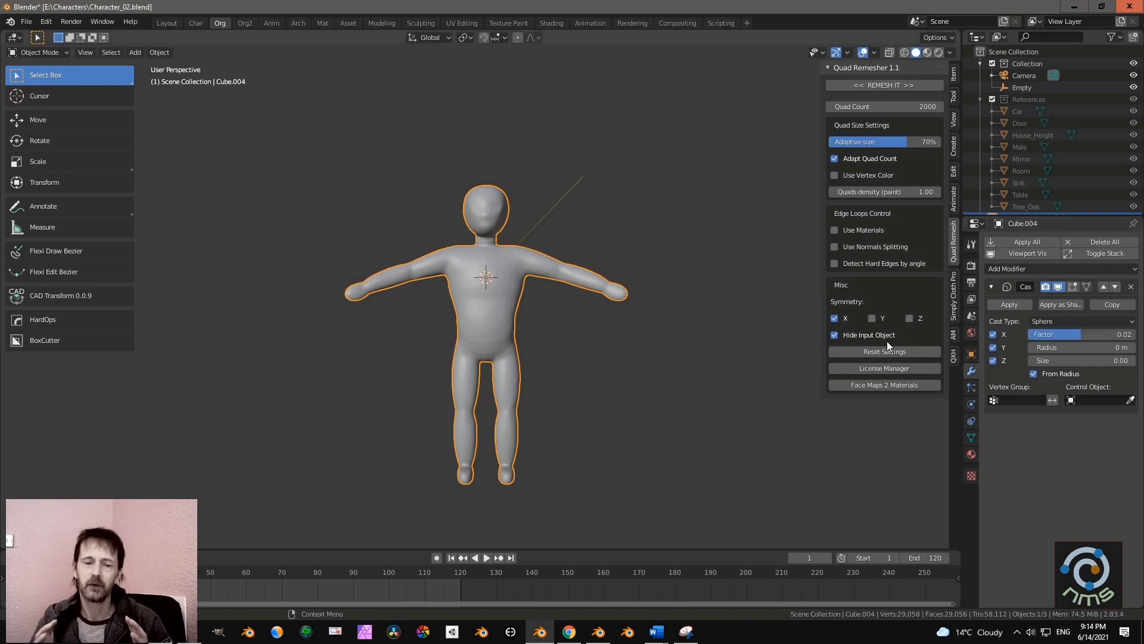
key(Return)
middle_drag(885, 370, 592, 321)
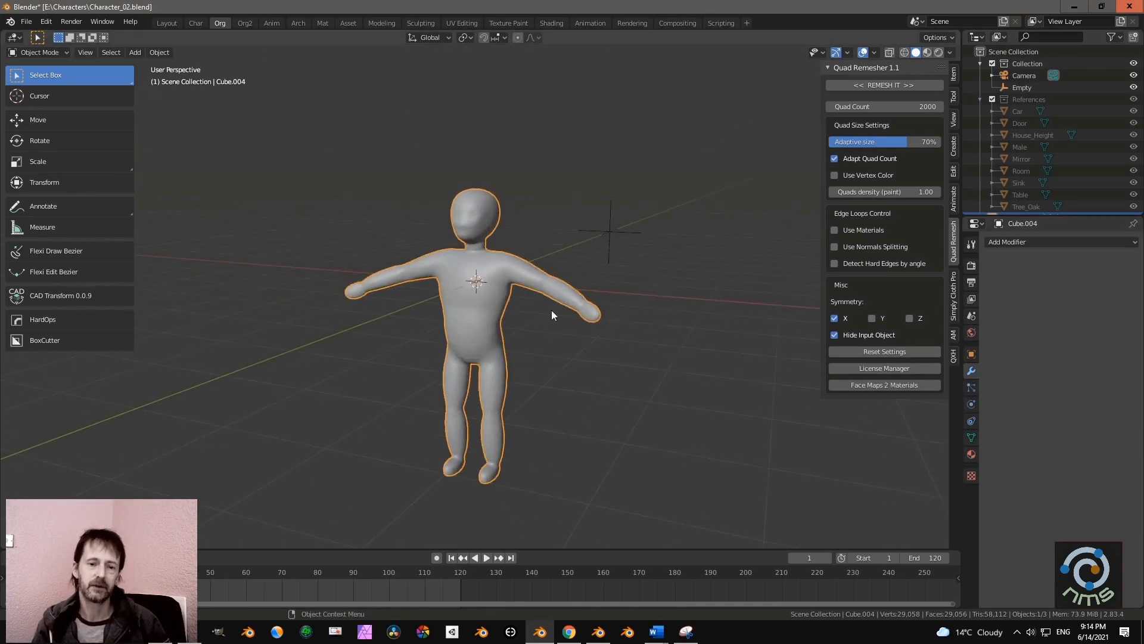
Lower the whole mesh along Z in front view until the object origin sits inside the head.
middle_drag(552, 313, 438, 315)
key(KP_1)
key(Tab)
key(g)
key(z)
click(568, 382)
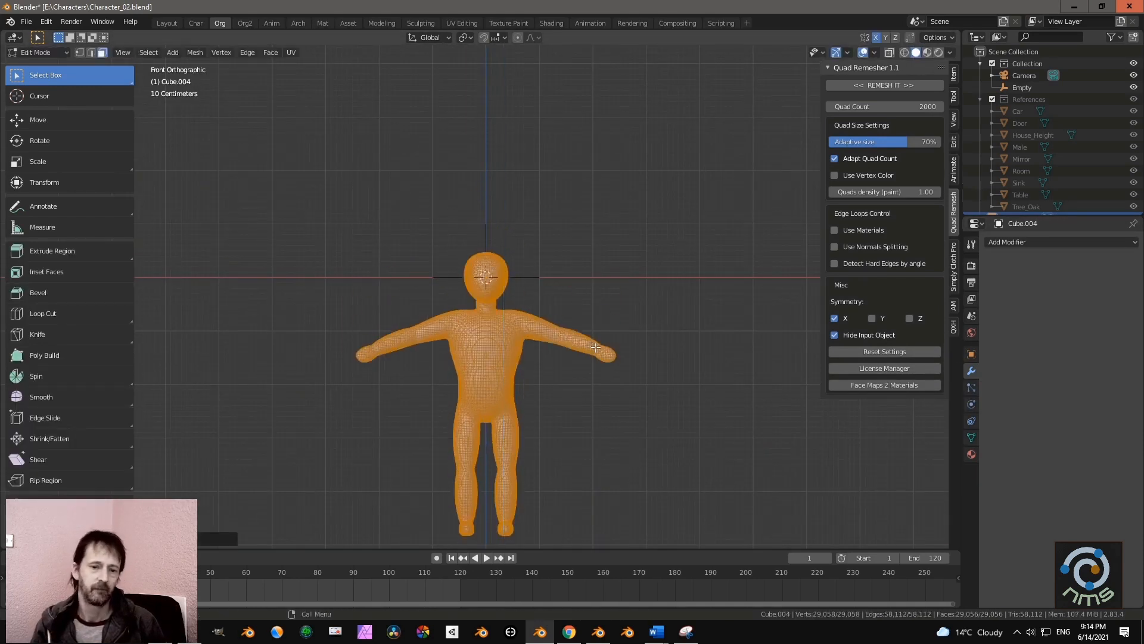
key(Tab)
shift+middle_drag(568, 381, 563, 300)
Try reshaping the head with a Cast modifier limited to the X axis at small factors such as 0.06 and 0.0082.
click(1013, 242)
click(1001, 285)
drag(1092, 335, 1081, 334)
key(KP_3)
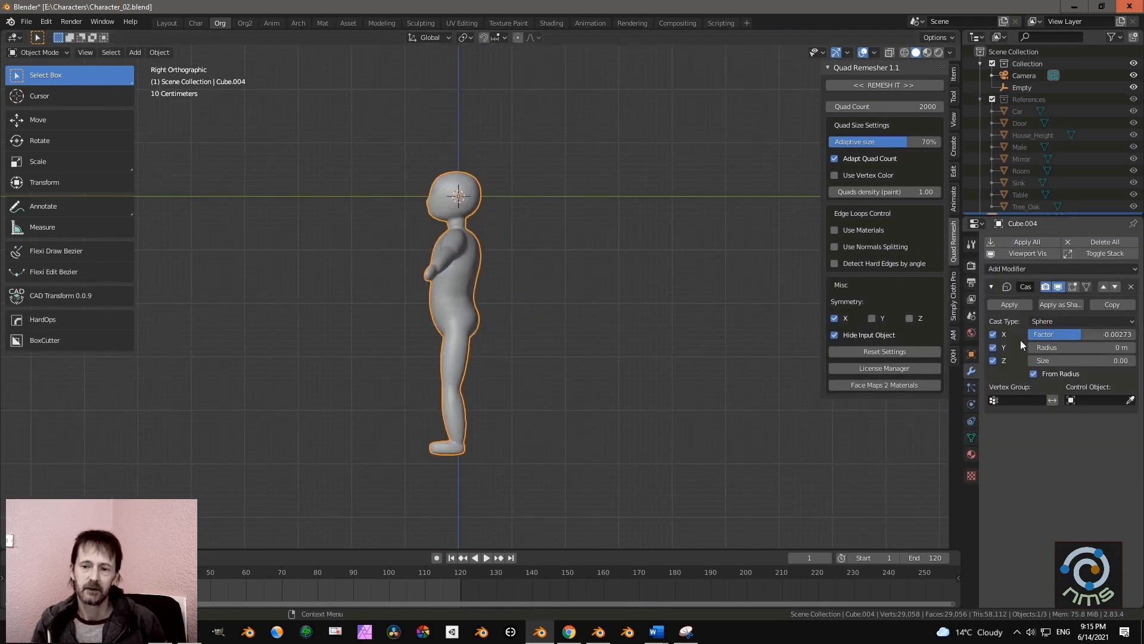
middle_drag(660, 335, 655, 337)
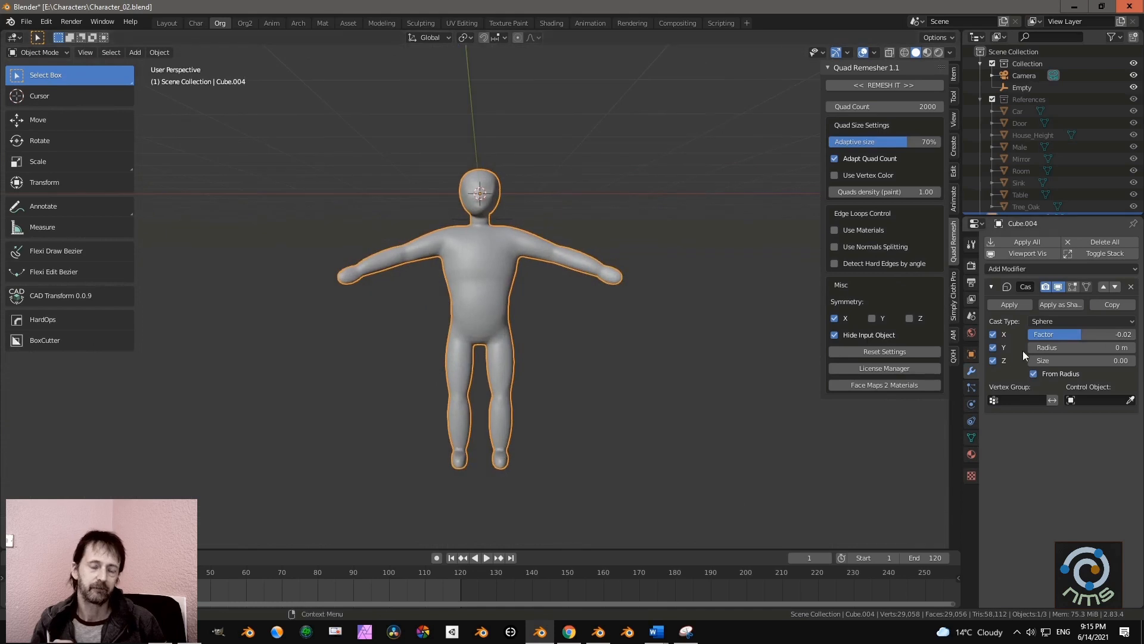
drag(994, 348, 994, 361)
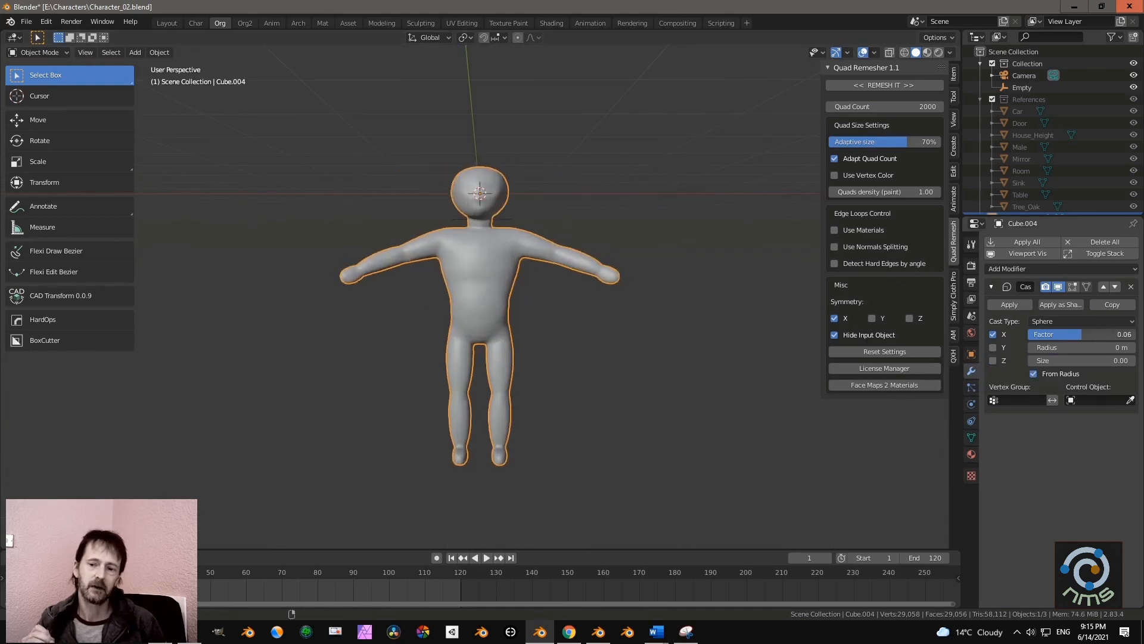
drag(1095, 335, 1092, 334)
middle_drag(688, 342, 450, 405)
drag(1095, 334, 1091, 335)
middle_drag(538, 338, 709, 292)
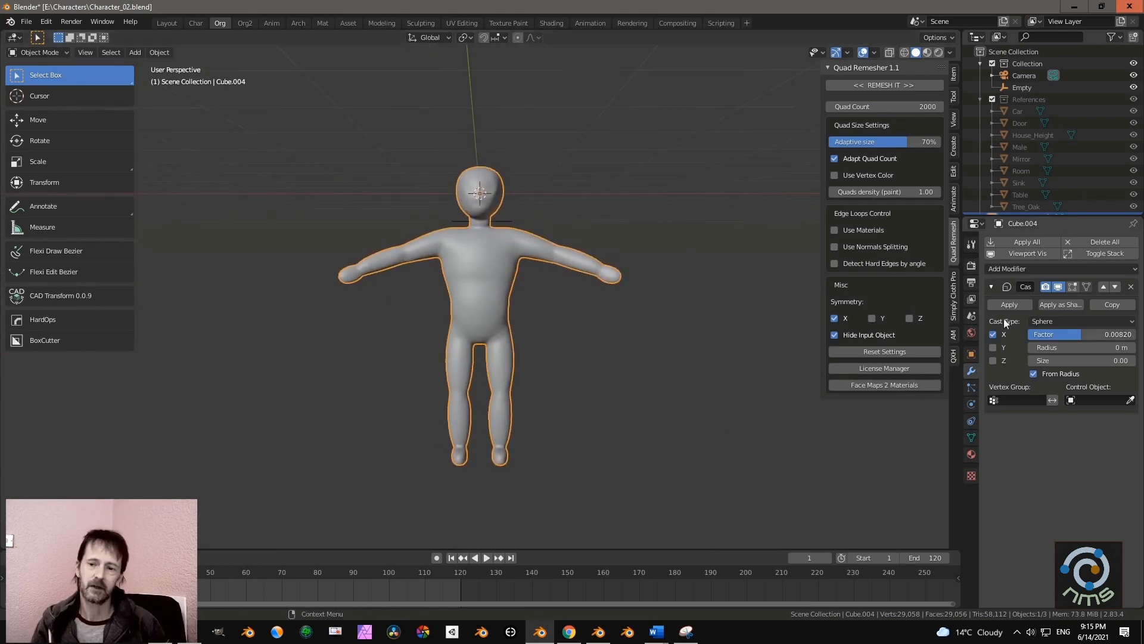
click(1131, 287)
Add a Cast modifier limited to the Y axis, set its factor to about -0.02, and apply it.
click(994, 243)
click(991, 280)
click(994, 334)
drag(1096, 335, 1083, 337)
middle_drag(685, 358, 558, 385)
click(994, 361)
drag(1094, 334, 1090, 335)
middle_drag(572, 298, 549, 300)
key(KP_3)
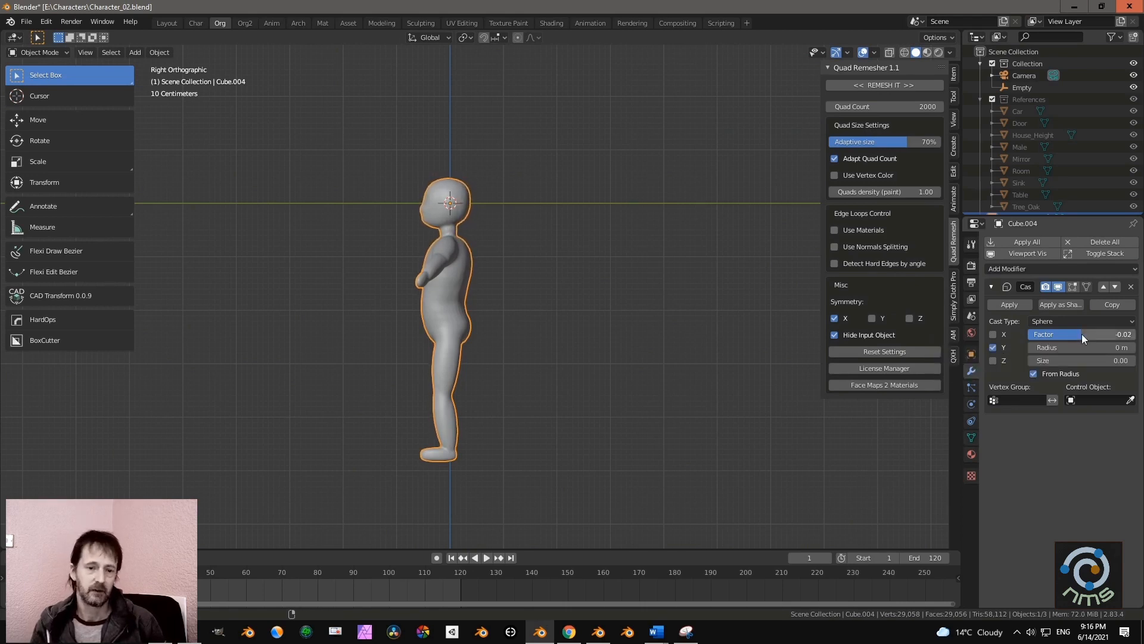
key(ctrl+a)
Raise the whole mesh along Z in front view until the feet stand on the ground line at the origin.
key(KP_1)
key(Tab)
key(g)
key(z)
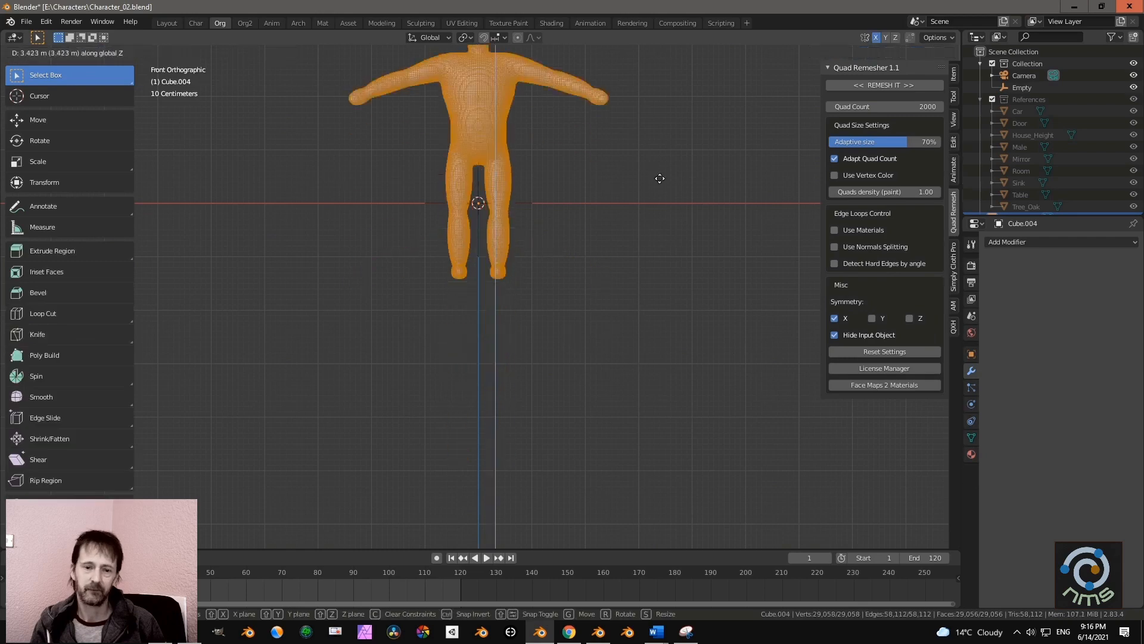
click(656, 113)
key(Tab)
scroll(477, 212, down, 4)
shift+middle_drag(477, 212, 484, 295)
scroll(484, 295, up, 5)
middle_drag(484, 295, 527, 356)
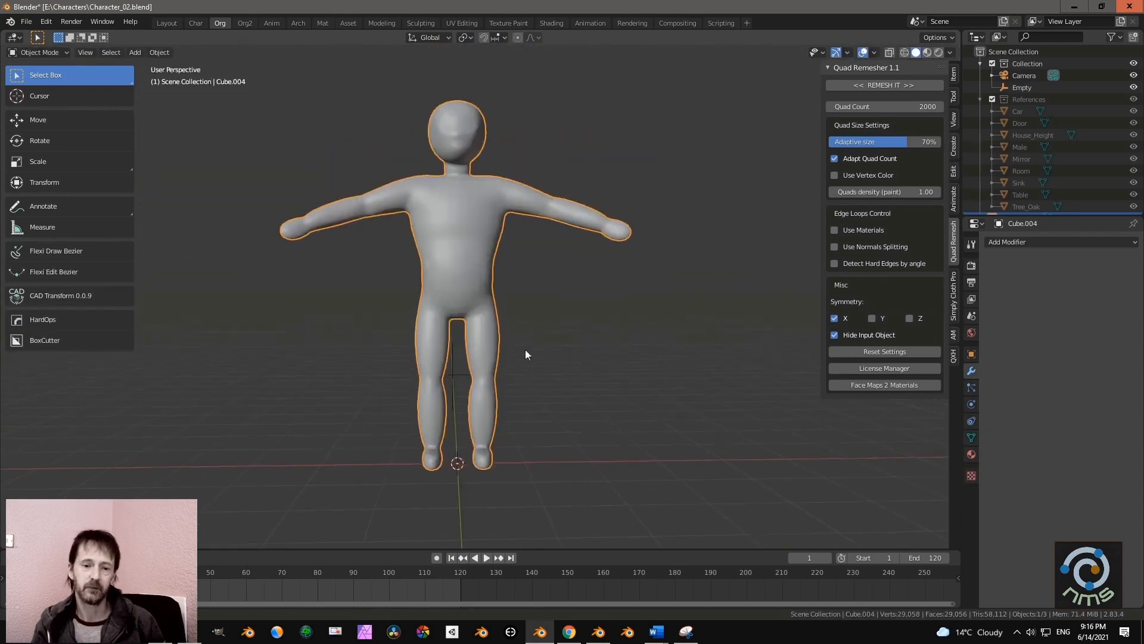
Remesh the body with Quad Remesher at a quad count of 2000, inspect the topology, and return to Object Mode.
click(873, 85)
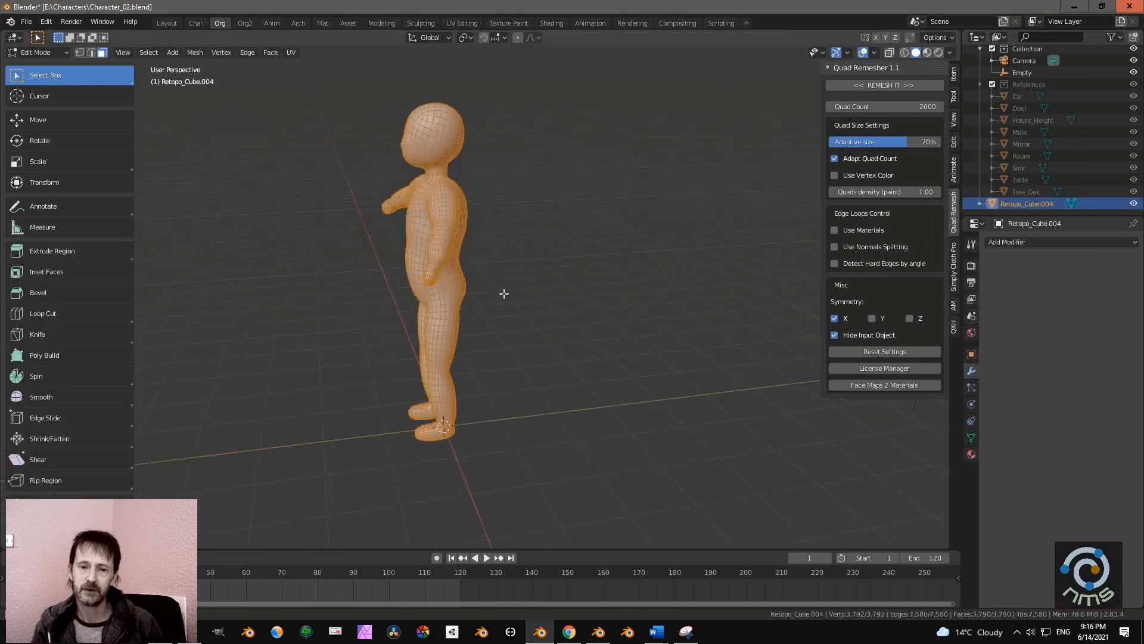
middle_drag(503, 294, 632, 280)
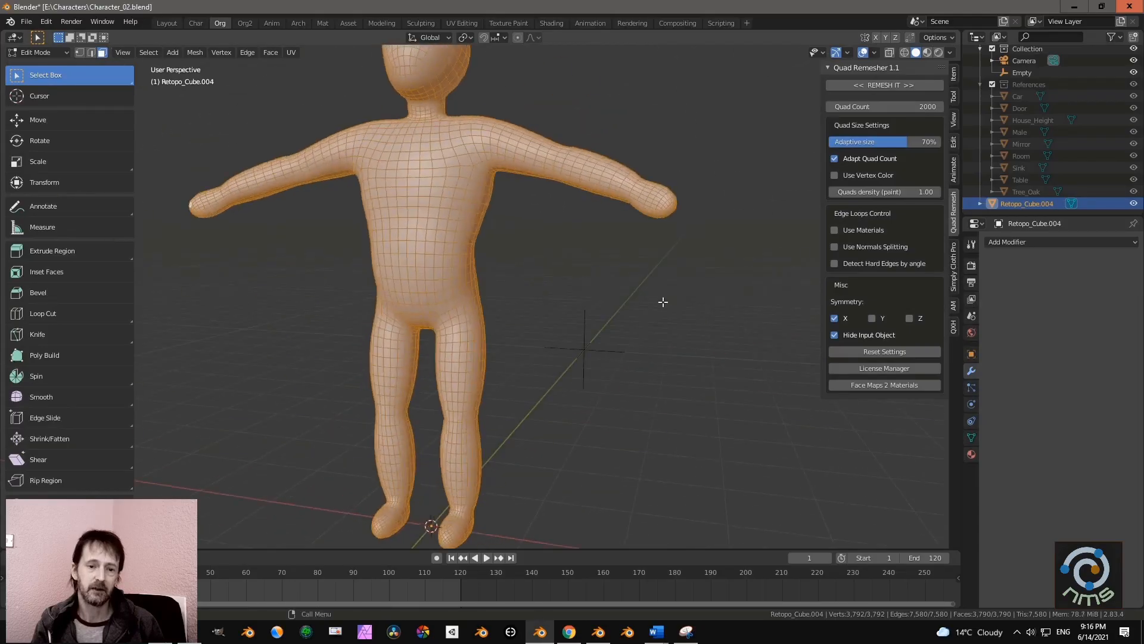
key(Tab)
middle_drag(571, 352, 642, 345)
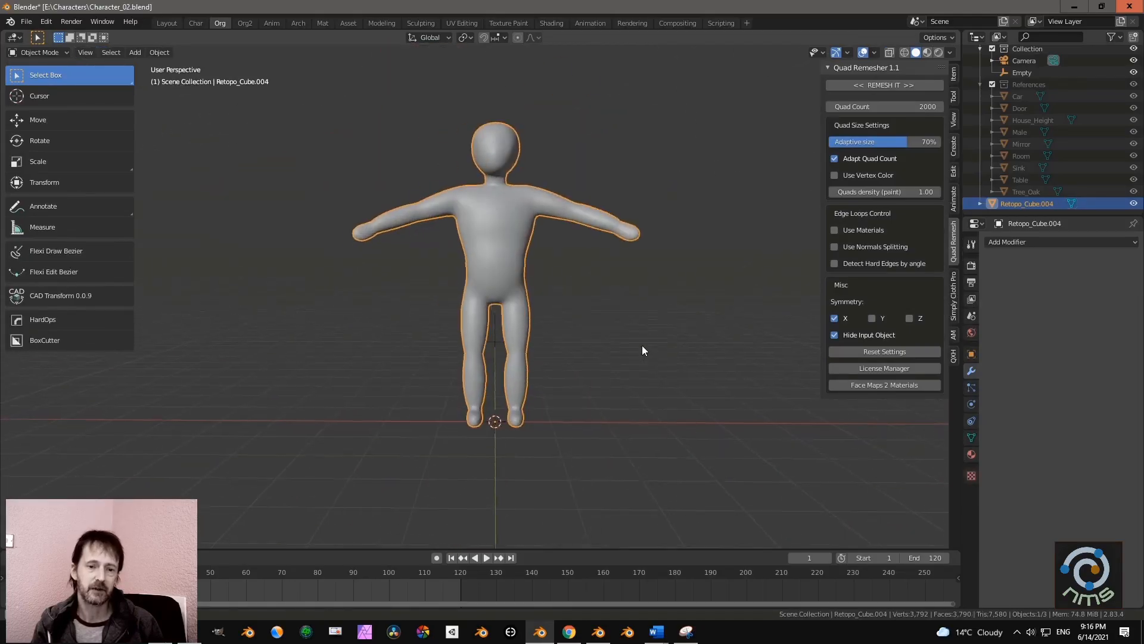
scroll(641, 343, down, 3)
Switch to the Char workspace in front view and load the selected body into Auto-Rig Pro: Smart.
key(t)
click(196, 22)
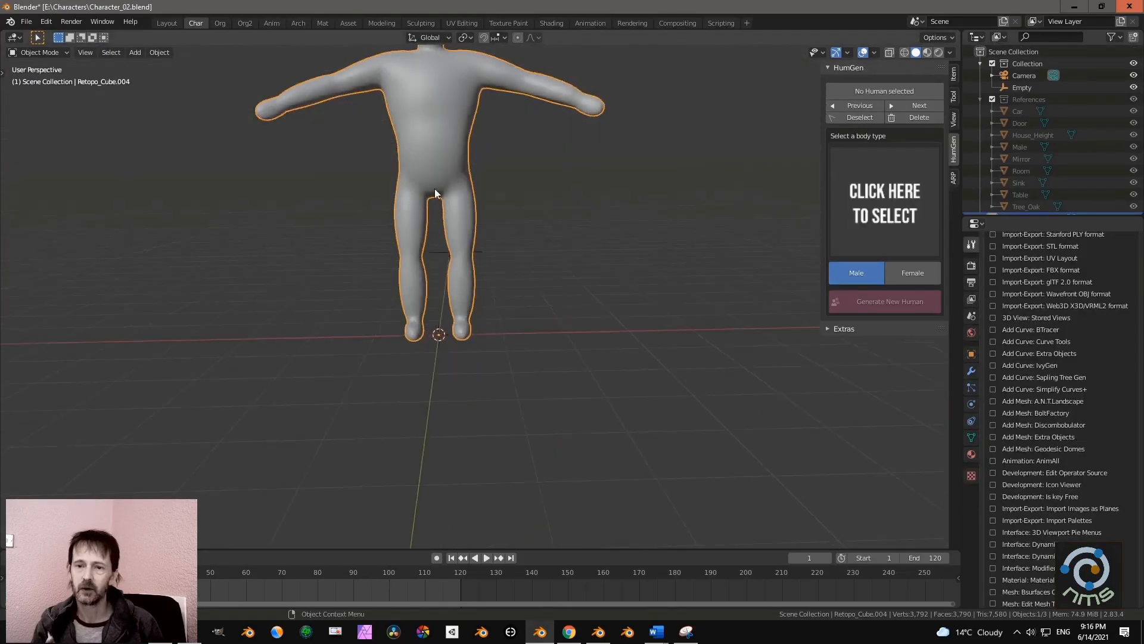
key(KP_1)
shift+middle_drag(721, 239, 733, 267)
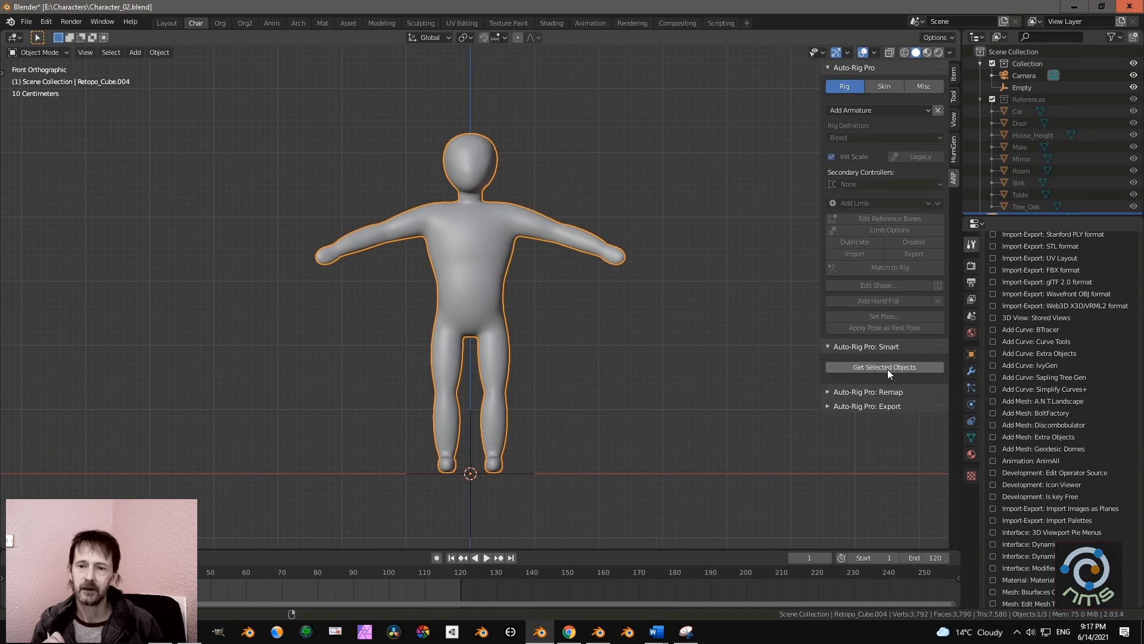
click(887, 367)
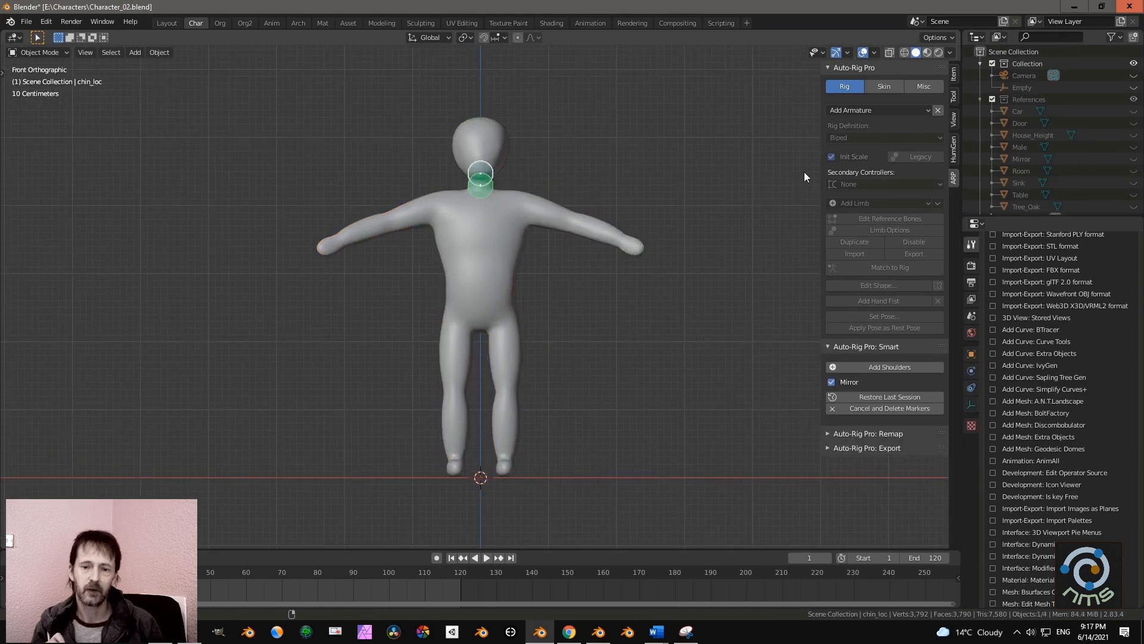
Place the mirrored shoulder, wrist and ankle markers and the spine root marker on the body.
click(621, 238)
click(888, 368)
click(590, 323)
click(888, 367)
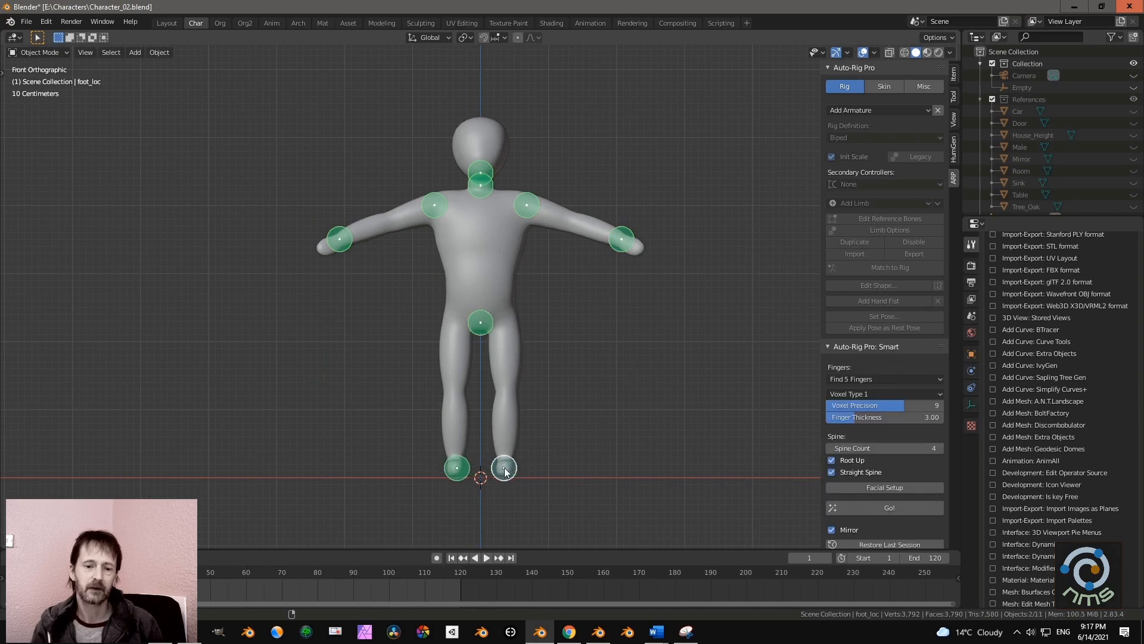
Set finger detection to Skip Fingers and generate the reference skeleton from the markers.
click(866, 381)
click(865, 450)
scroll(860, 460, down, 2)
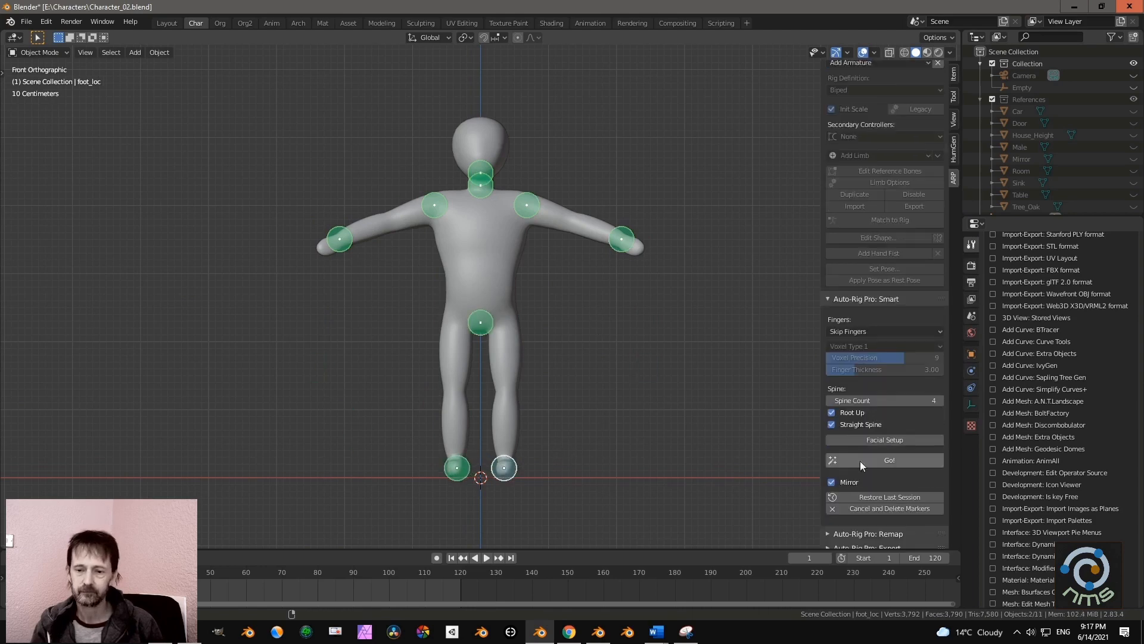
Move the ankle joint back toward the heel in right view and adjust the toe joint within the foot.
middle_drag(672, 289, 544, 355)
key(KP_3)
scroll(526, 417, up, 2)
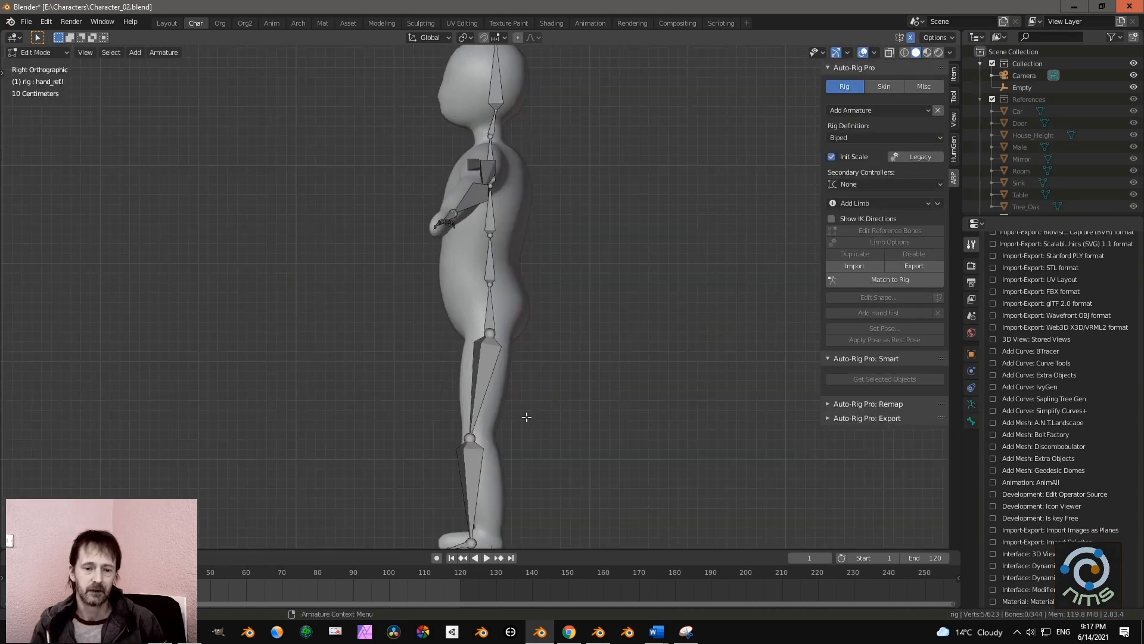
shift+middle_drag(527, 416, 531, 248)
click(473, 380)
click(453, 379)
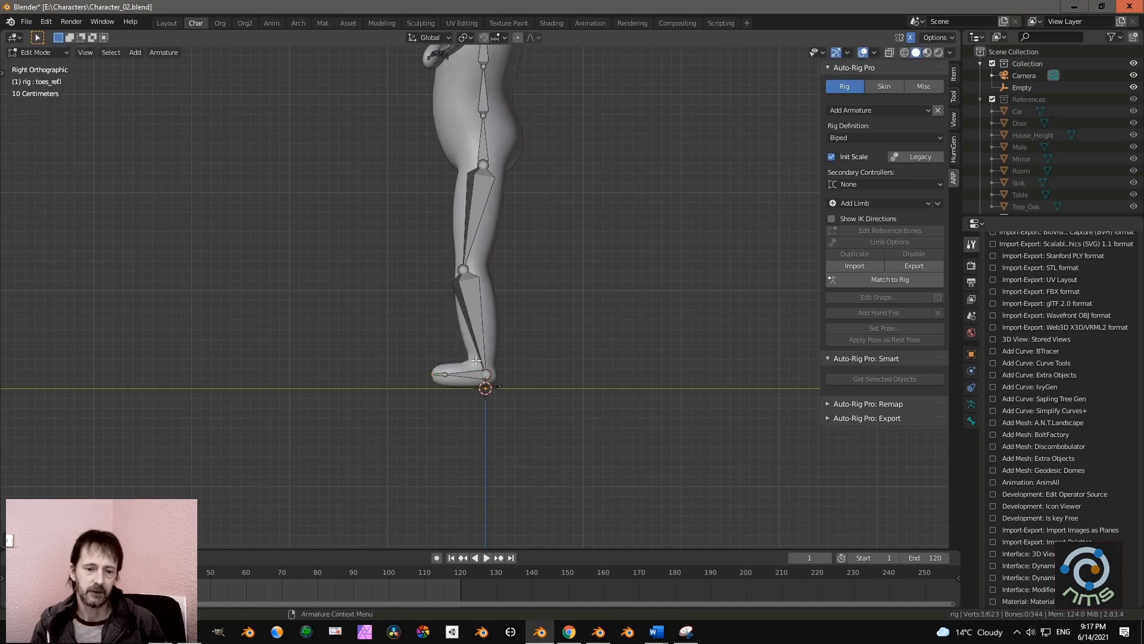
Move the two lower spine joints slightly forward in right view to follow the curve of the torso.
shift+middle_drag(552, 331, 531, 330)
shift+middle_drag(466, 114, 475, 238)
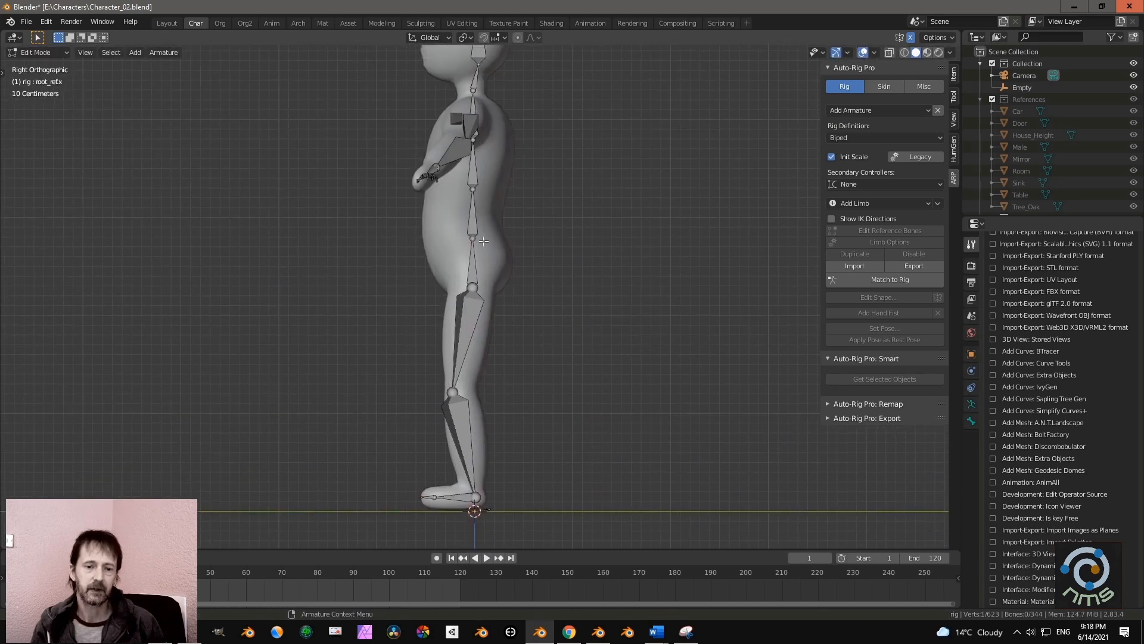
drag(520, 254, 518, 254)
key(g)
click(510, 247)
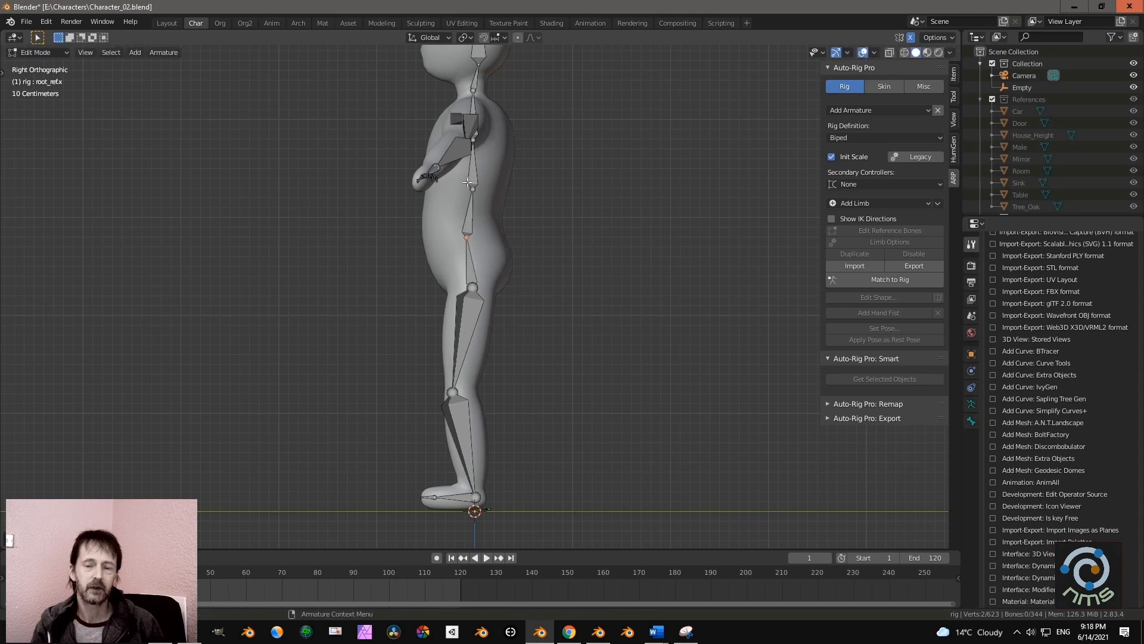
click(474, 189)
key(g)
click(469, 188)
Adjust the upper spine and head reference joints in right view to fit the neck and head.
middle_drag(632, 172, 581, 186)
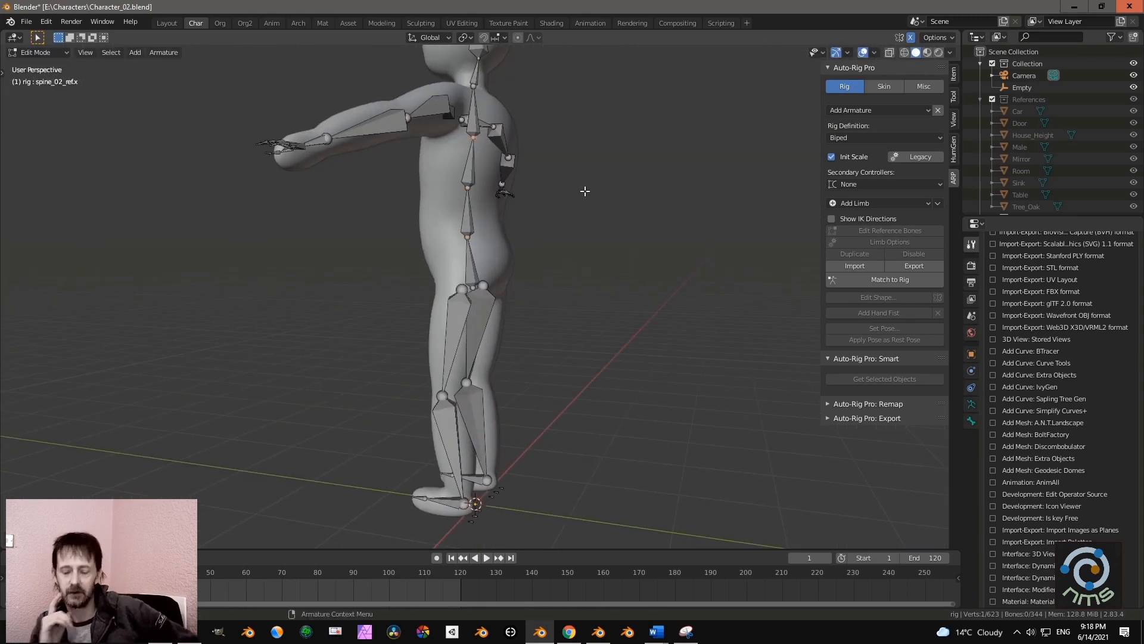
key(KP_3)
scroll(487, 170, up, 3)
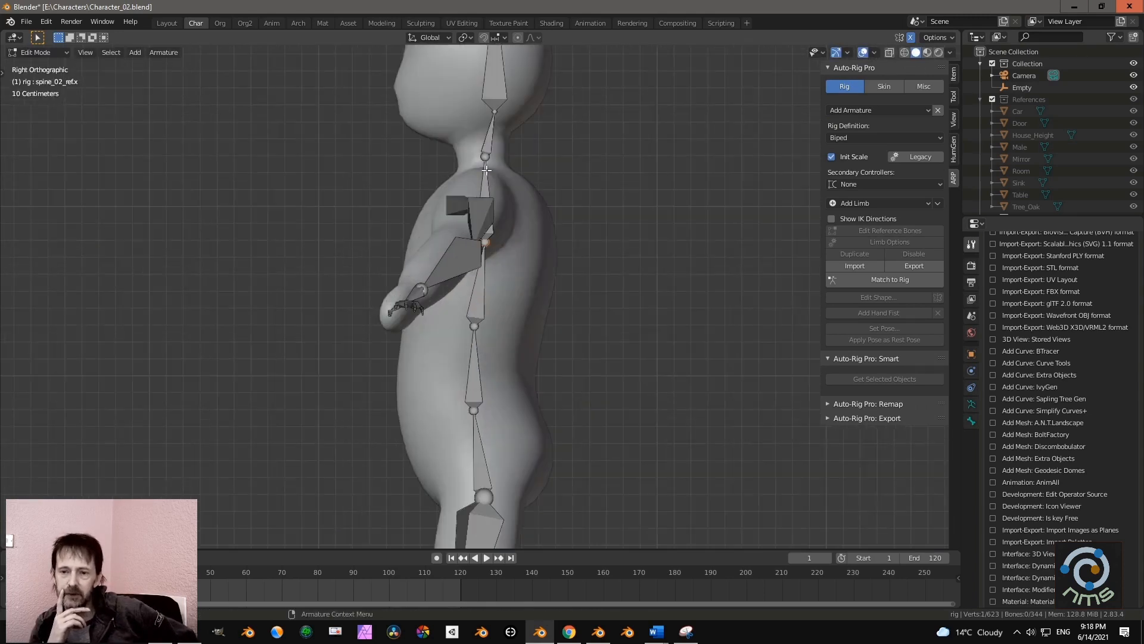
key(g)
click(515, 186)
click(500, 116)
scroll(540, 182, down, 2)
shift+middle_drag(551, 201, 606, 276)
key(g)
click(536, 270)
Leave armature editing, match the reference bones to the final control rig, and return to Object Mode.
scroll(562, 302, up, 2)
key(Tab)
scroll(477, 292, down, 5)
middle_drag(340, 301, 304, 255)
scroll(441, 278, up, 5)
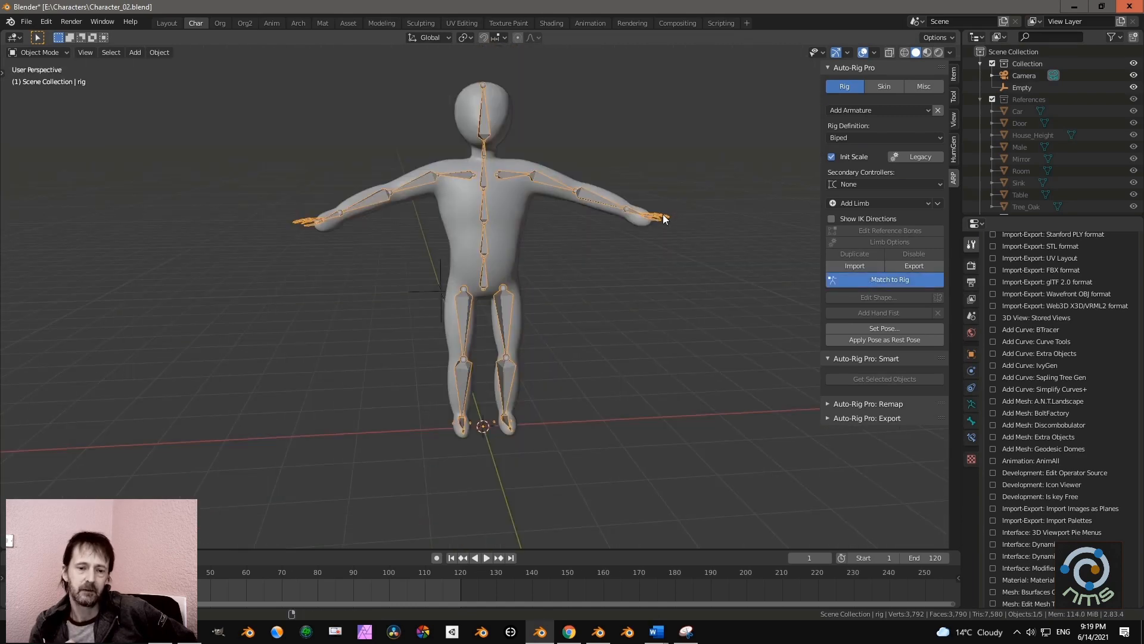
middle_drag(642, 161, 560, 124)
click(38, 52)
click(39, 65)
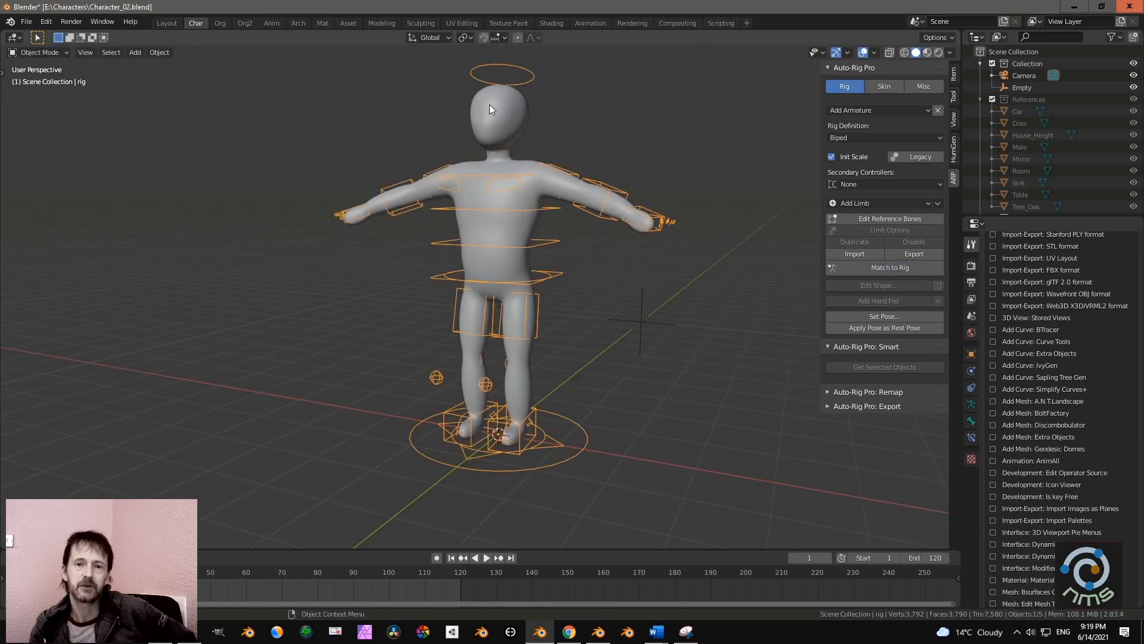
Select the body and the rig, and bind them with the Auto-Rig Pro Heat Maps engine.
click(489, 105)
shift+click(527, 81)
click(884, 87)
click(863, 338)
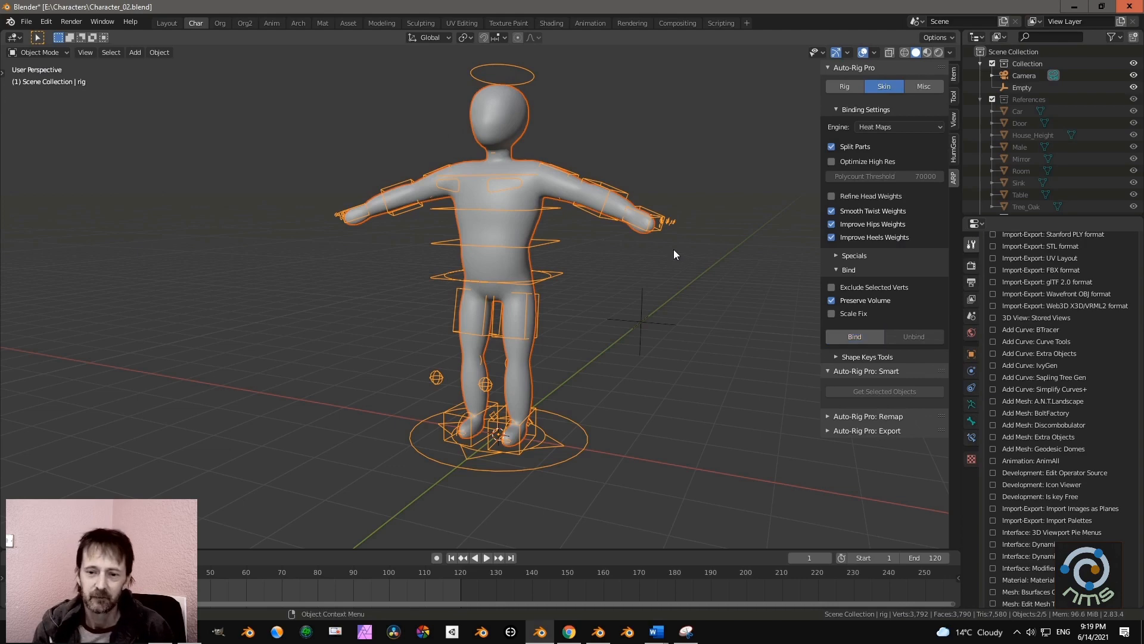
Put the rig in Pose Mode and test the head control with a free trackball rotation, cancelling the rotation.
middle_drag(674, 249, 633, 269)
click(38, 53)
click(39, 89)
middle_drag(617, 188, 659, 179)
click(523, 112)
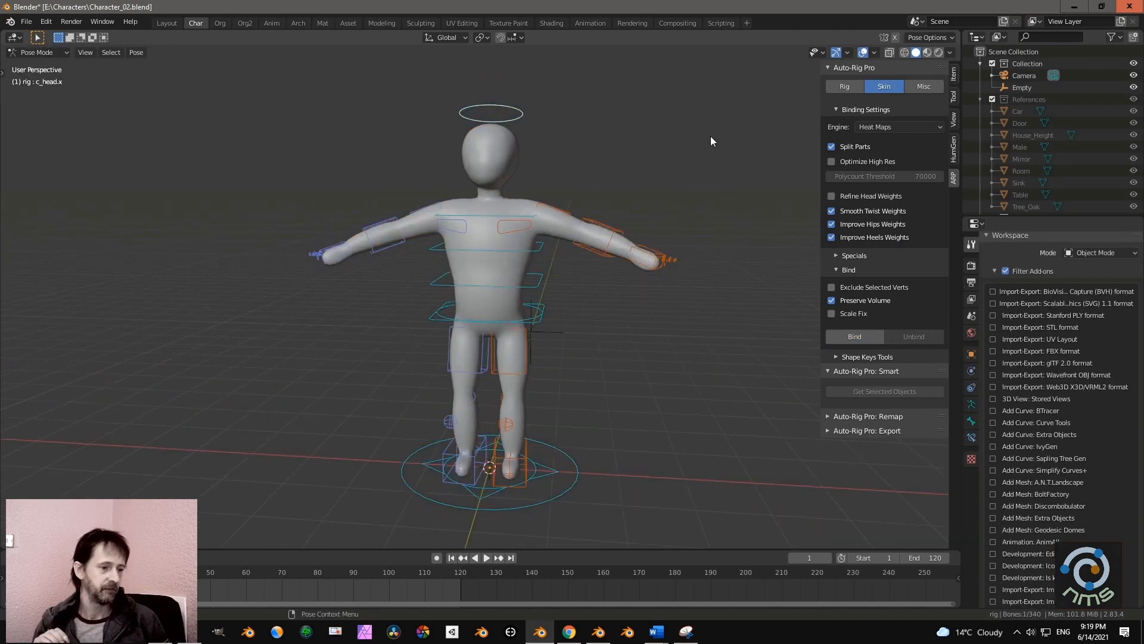
key(r)
key(r)
right_click(655, 132)
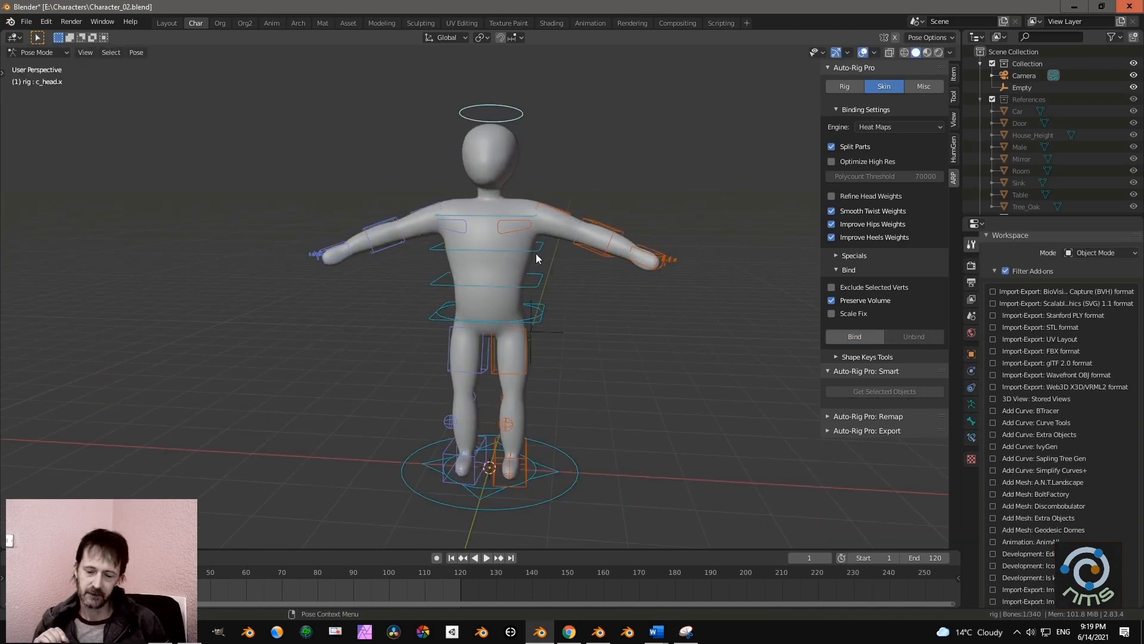
Try rotating the upper and then the lower spine control to test the torso deformation, cancelling each rotation.
click(540, 249)
key(r)
key(r)
right_click(609, 301)
key(r)
right_click(613, 316)
click(543, 281)
key(r)
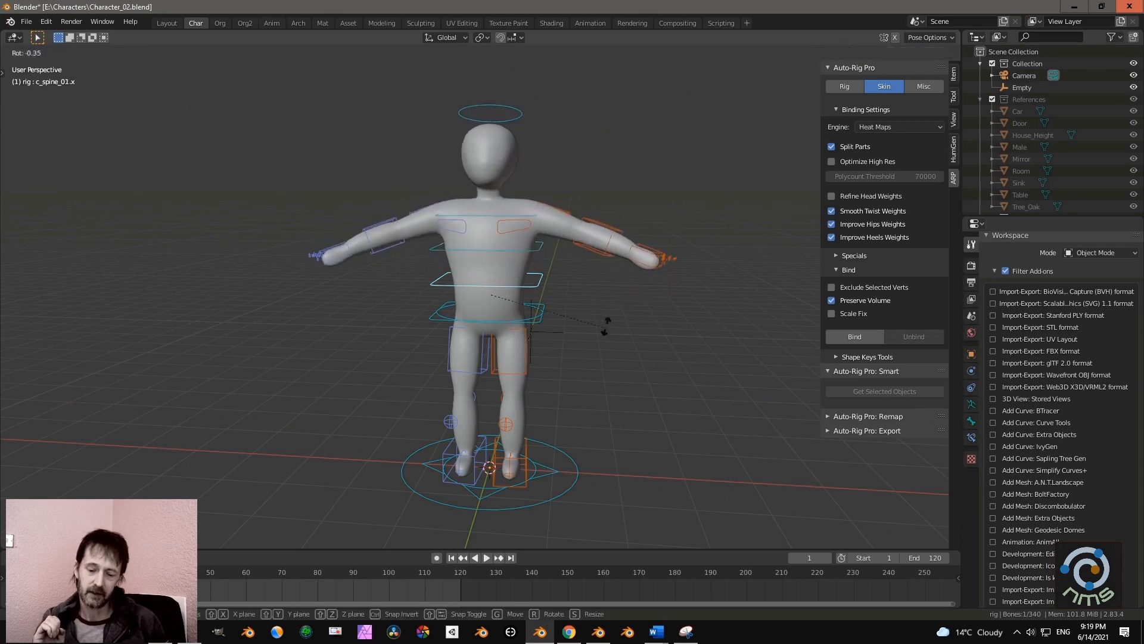
key(r)
right_click(580, 308)
Try rotating the root master control at the hips freely to bend the whole upper body, and cancel the rotation.
click(544, 309)
key(r)
key(r)
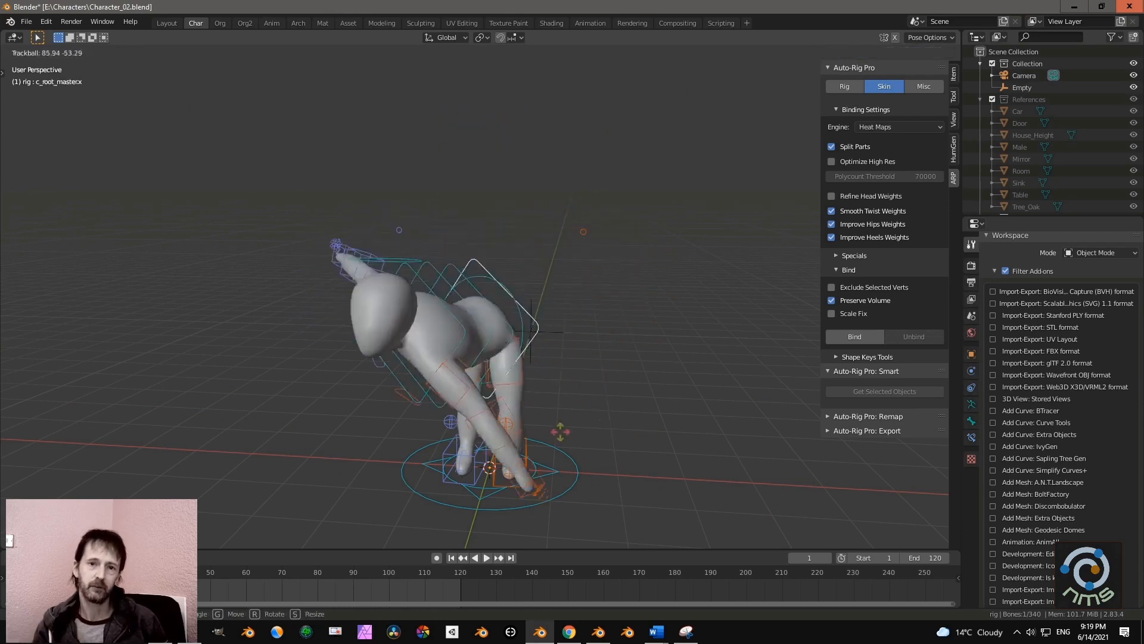
right_click(605, 340)
Try moving the left foot control freely and the left foot roll control along the Z axis, cancelling both moves.
click(528, 475)
scroll(541, 409, up, 2)
middle_drag(596, 444, 572, 411)
key(g)
right_click(542, 399)
click(566, 411)
key(g)
key(z)
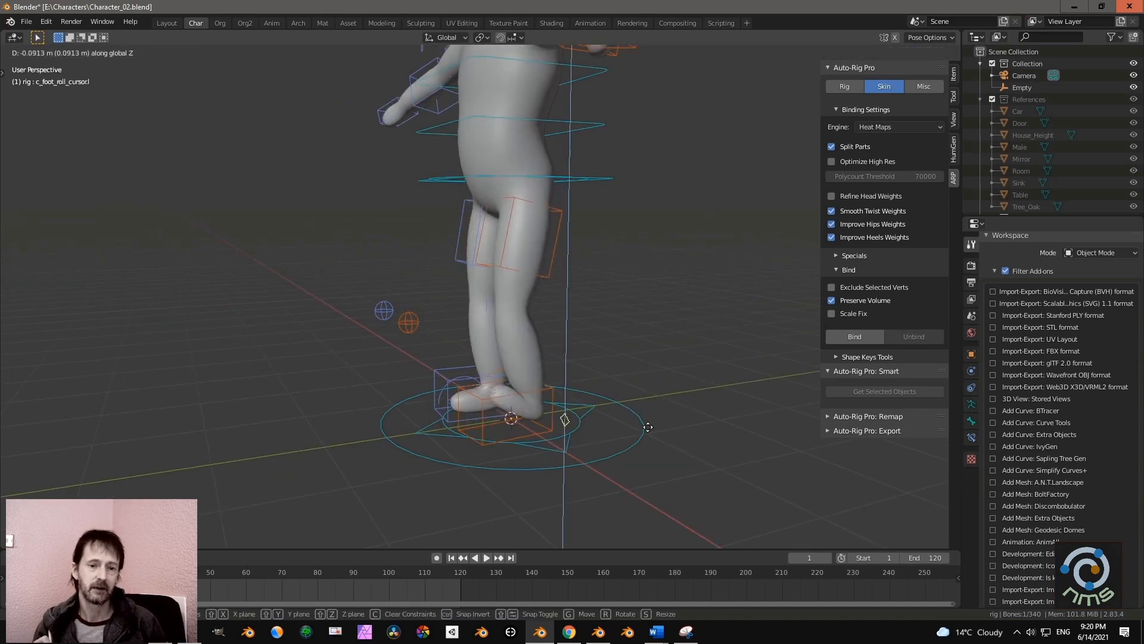
right_click(638, 421)
Try moving the left foot IK control along the Y axis and cancel the move.
click(476, 422)
key(g)
key(y)
right_click(477, 424)
middle_drag(477, 424, 563, 462)
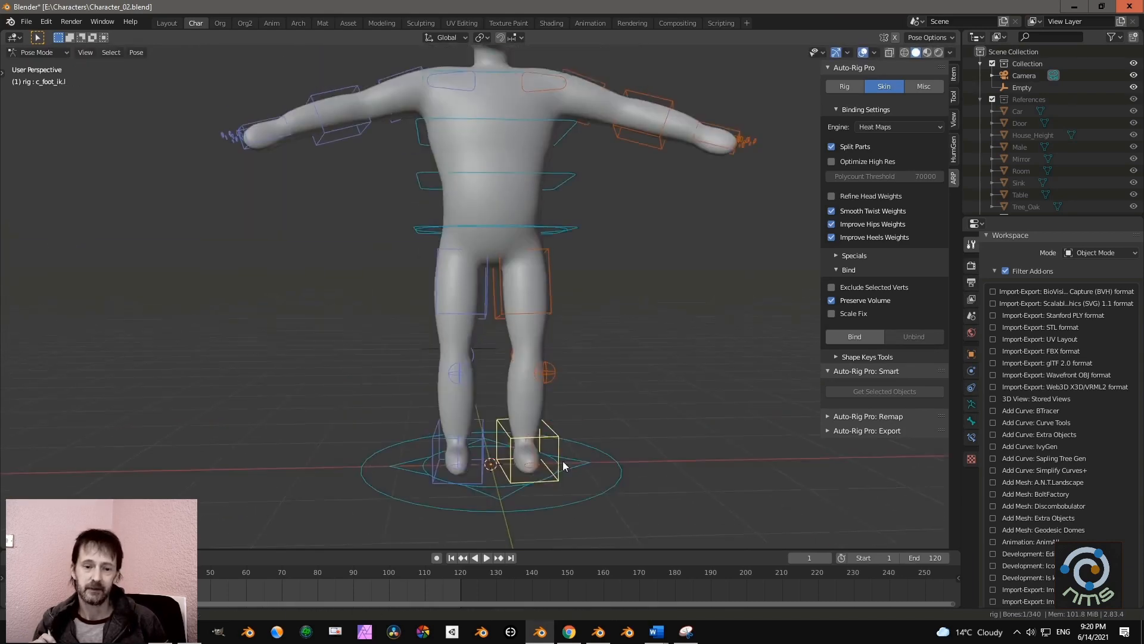
Select the left hand control, show the rig main properties, and switch the left arm from FK to IK.
scroll(563, 460, down, 4)
middle_drag(626, 248, 660, 281)
scroll(660, 281, up, 2)
click(954, 96)
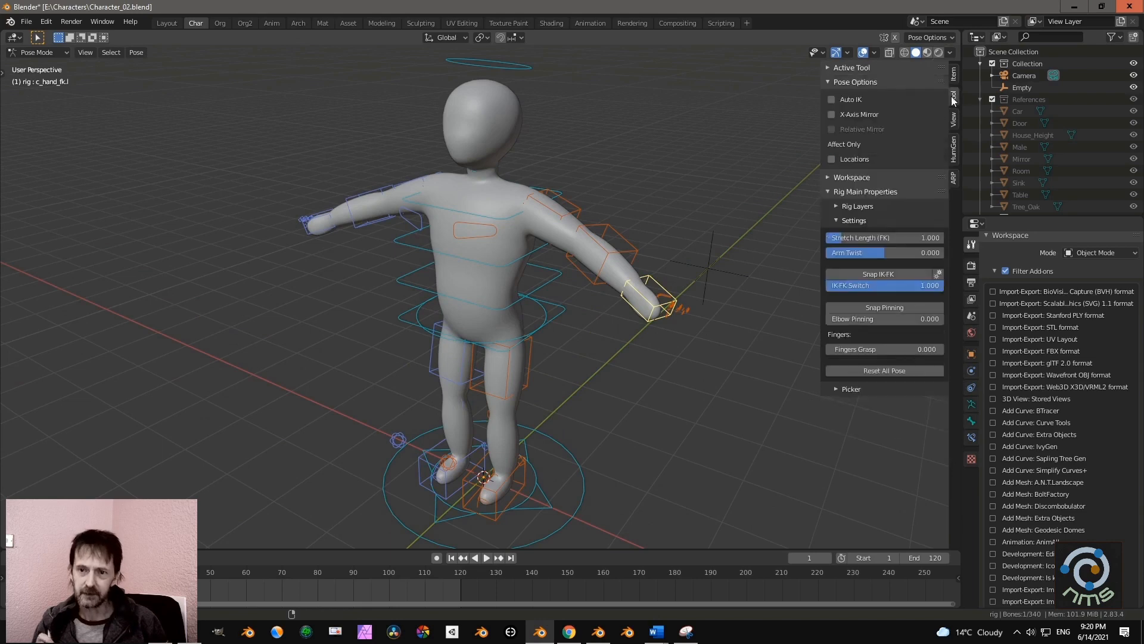
click(661, 286)
Try moving the left hand IK control to the hip and rotating it, and undo both changes.
key(g)
click(551, 310)
key(r)
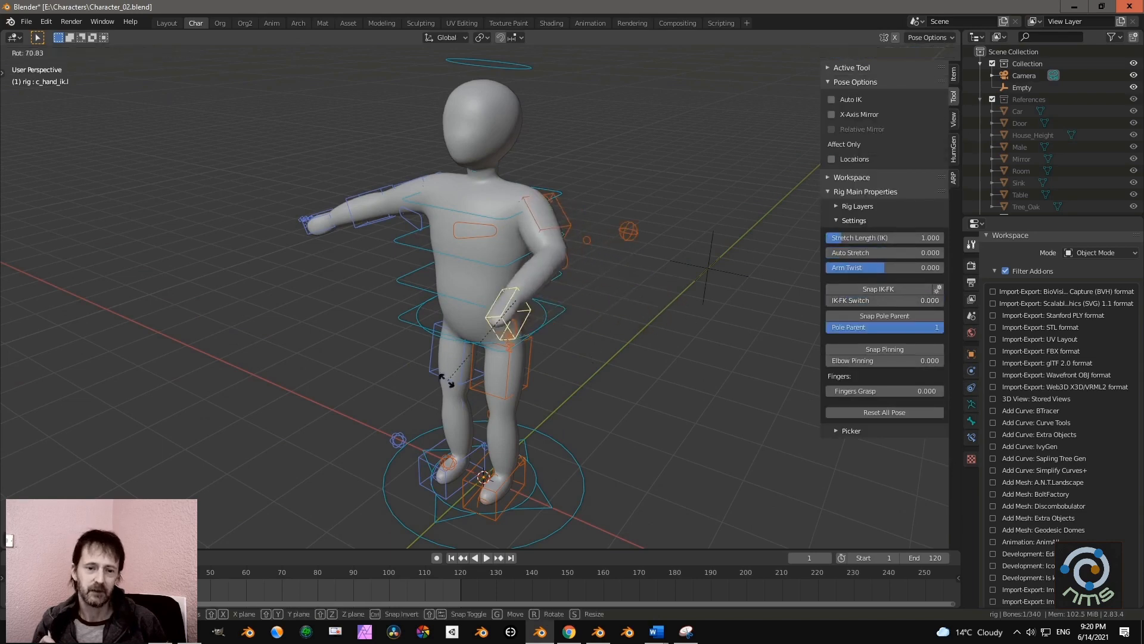
click(582, 382)
key(ctrl+z)
key(ctrl+z)
middle_drag(353, 338, 405, 326)
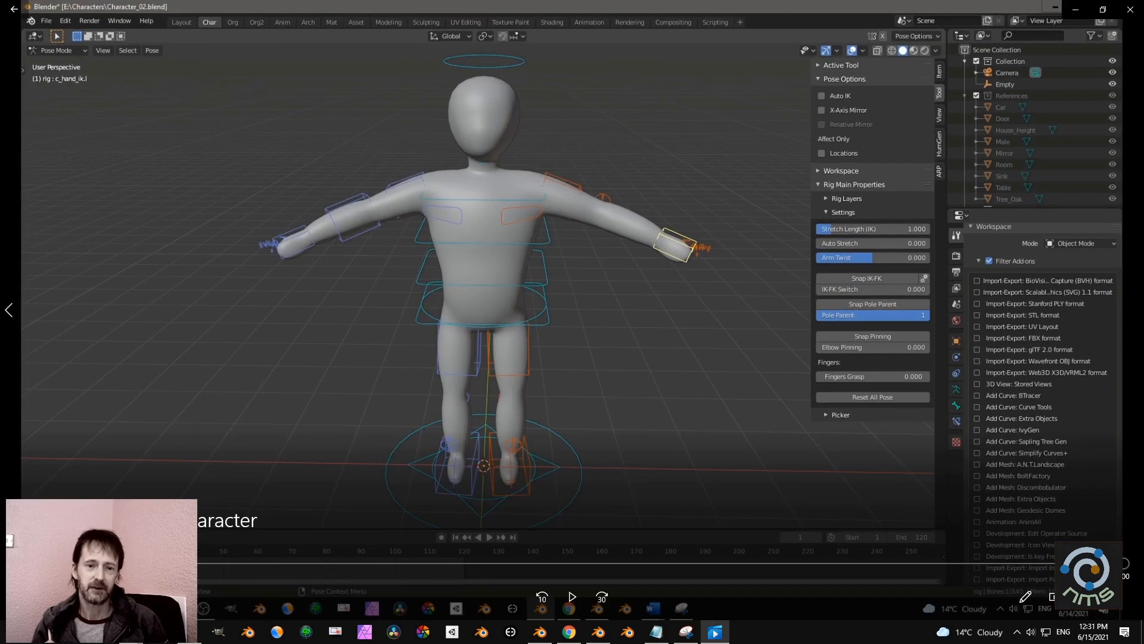